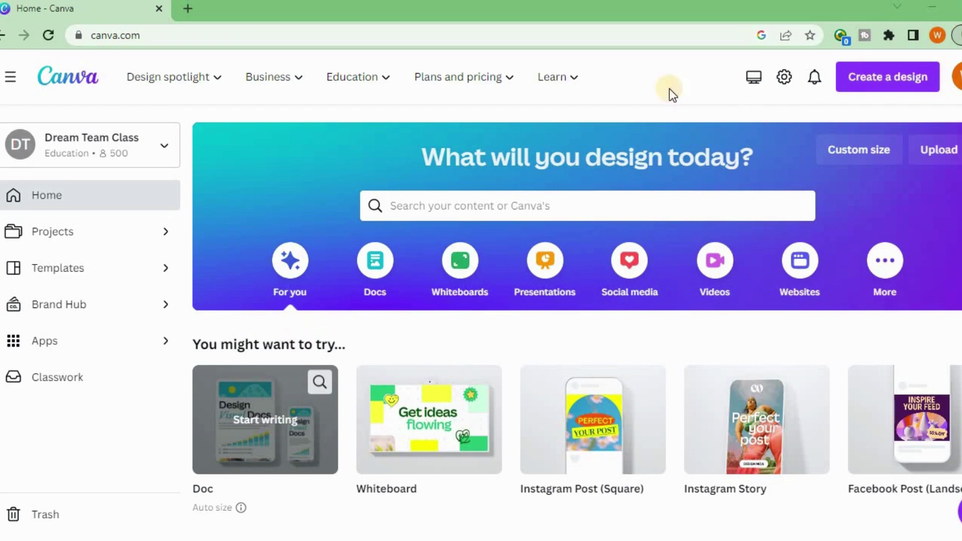
- Start a new blank Instagram Post (Square) design from Create a design
click(859, 91)
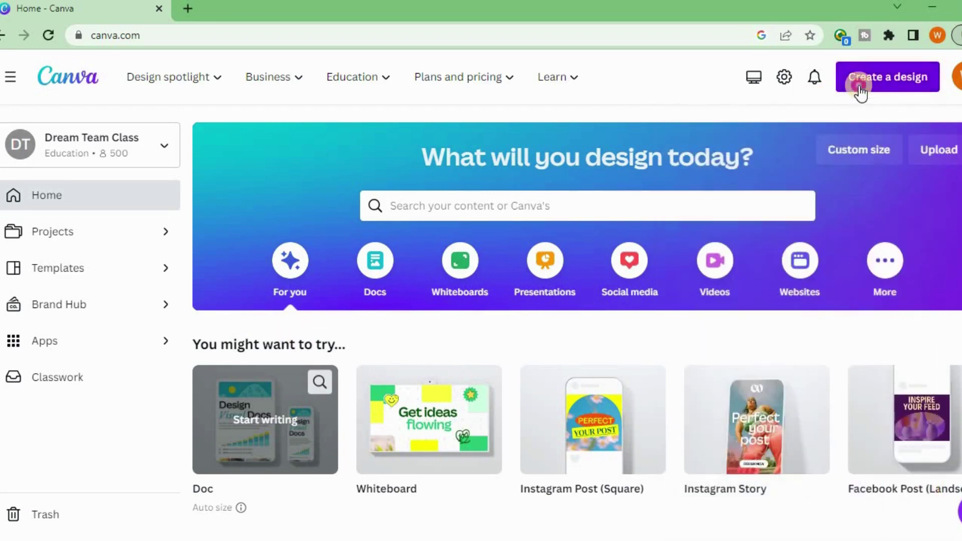
click(860, 89)
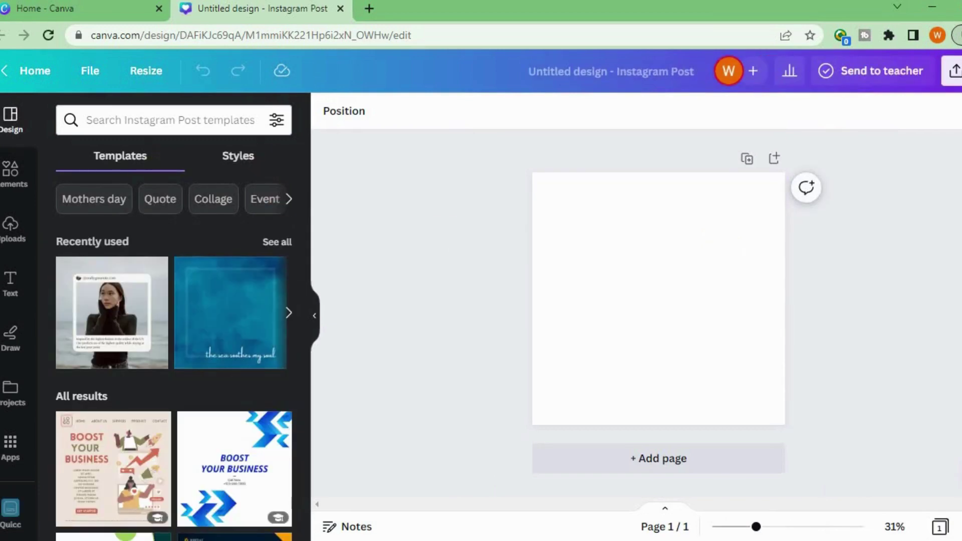
- Search Elements for 'Gradient' and show all gradient photo results
click(9, 187)
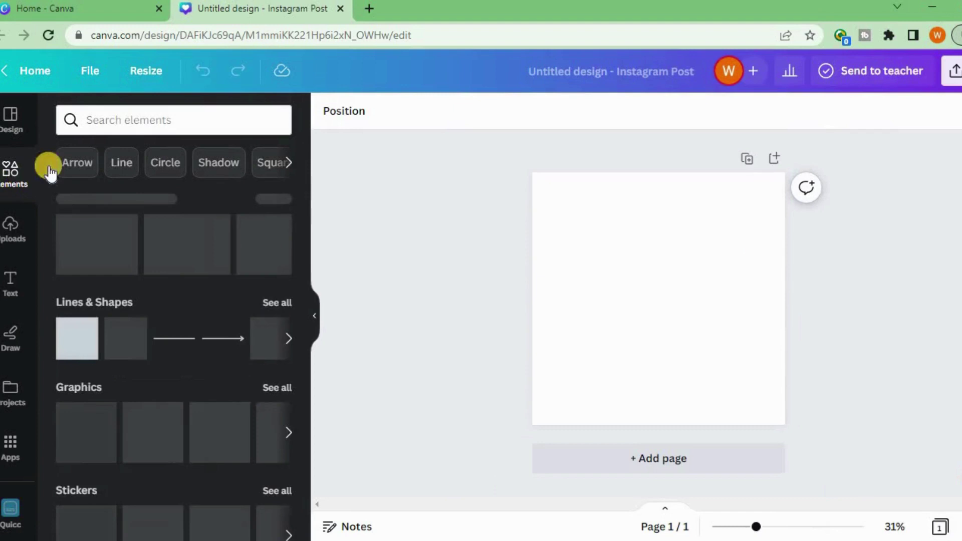
click(129, 124)
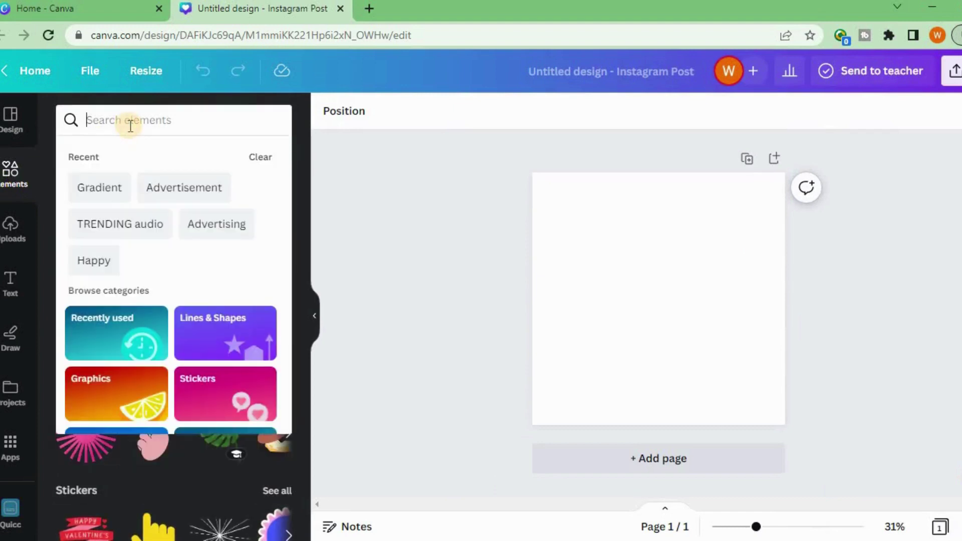
click(95, 188)
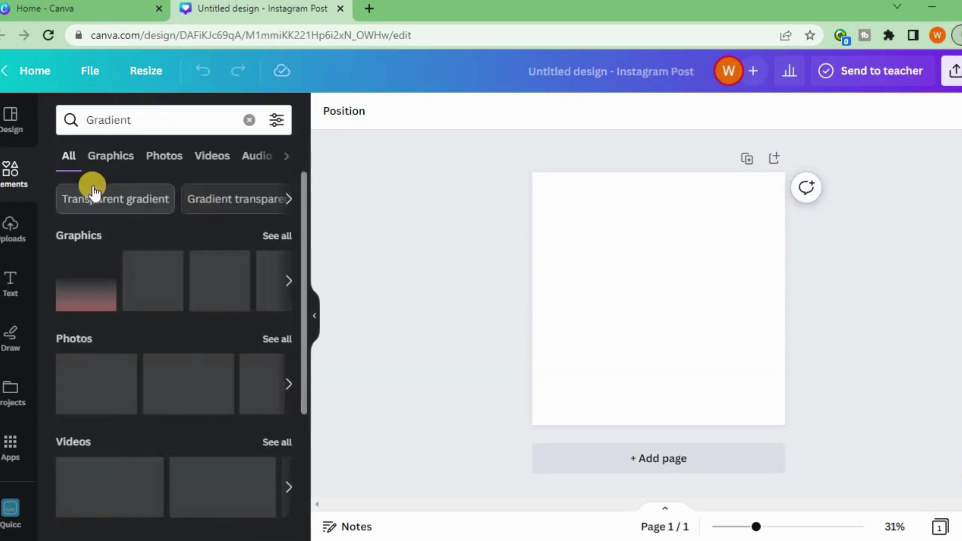
scroll(127, 337, down, 2)
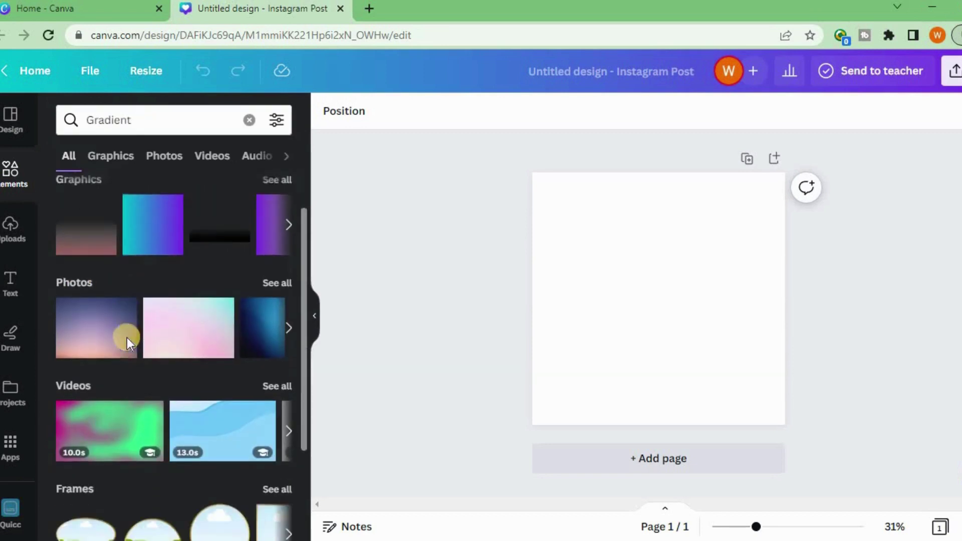
click(277, 267)
scroll(201, 396, down, 1)
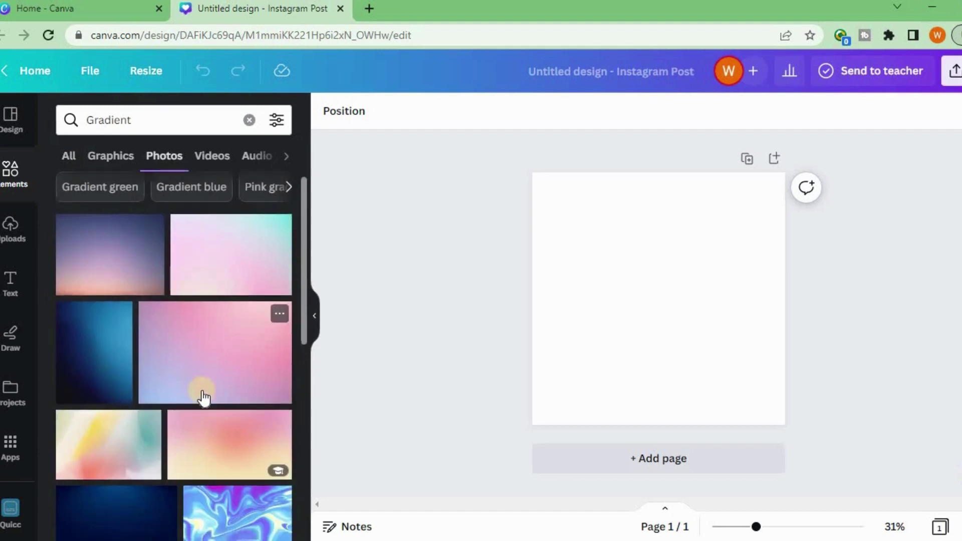
scroll(202, 392, down, 3)
scroll(202, 393, down, 1)
scroll(201, 392, down, 4)
scroll(202, 393, down, 1)
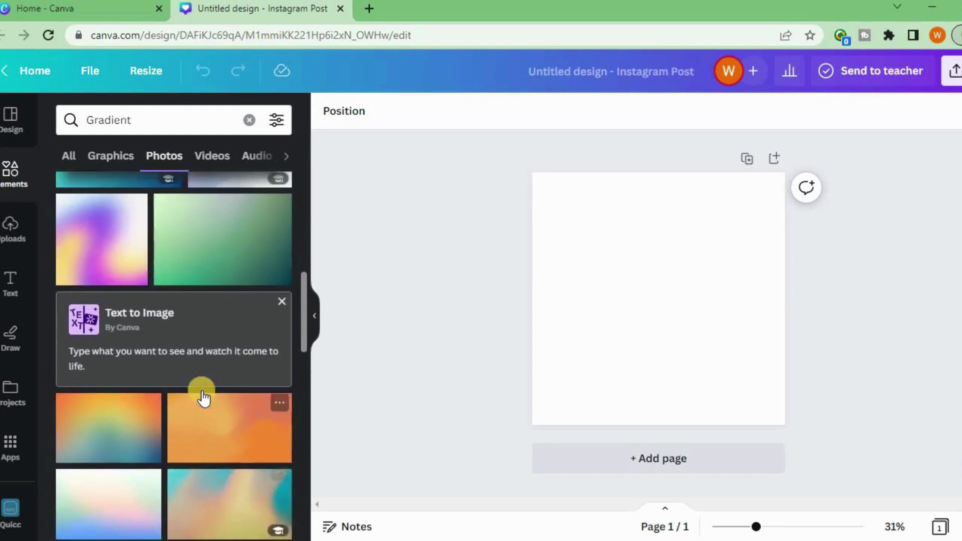
scroll(202, 397, down, 3)
scroll(202, 392, down, 2)
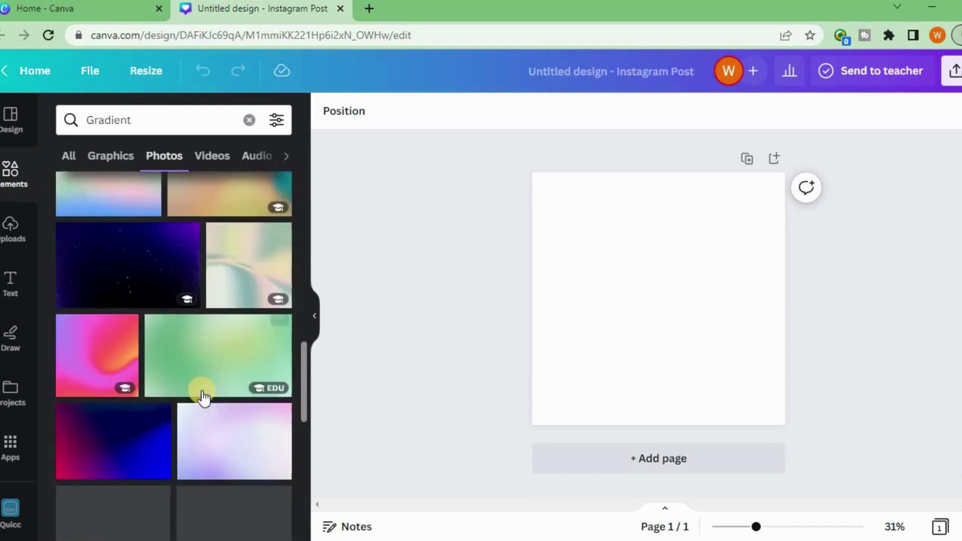
- Insert the dark magenta-to-blue gradient photo and select it on the page
click(127, 425)
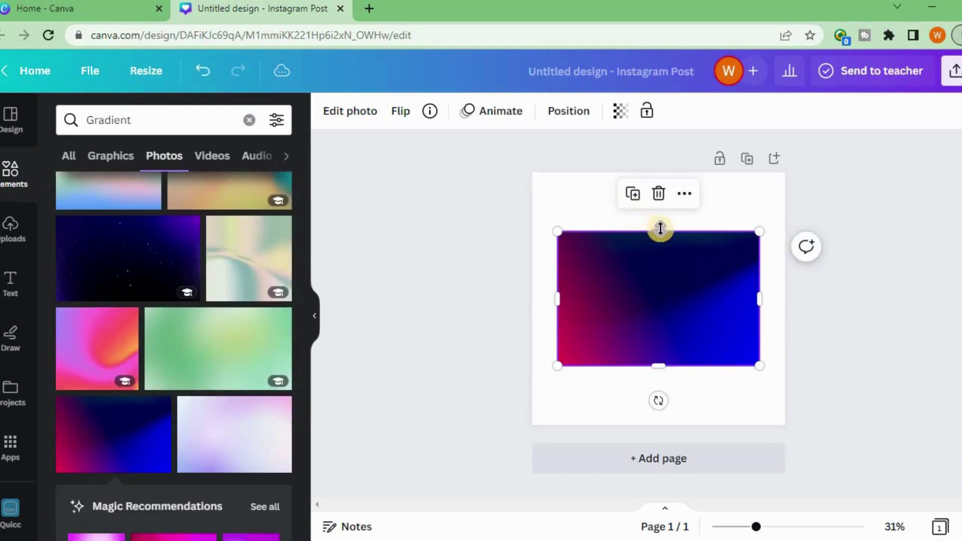
click(658, 196)
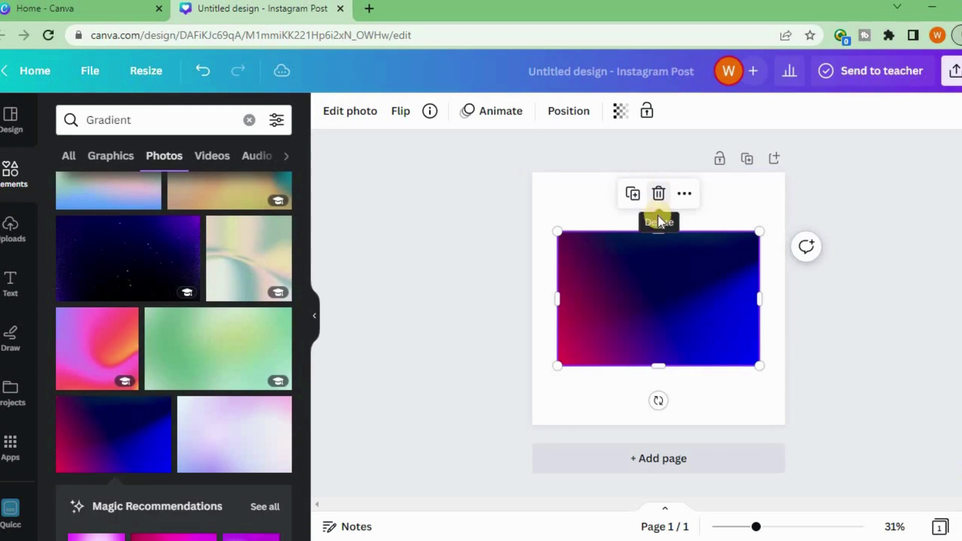
click(658, 229)
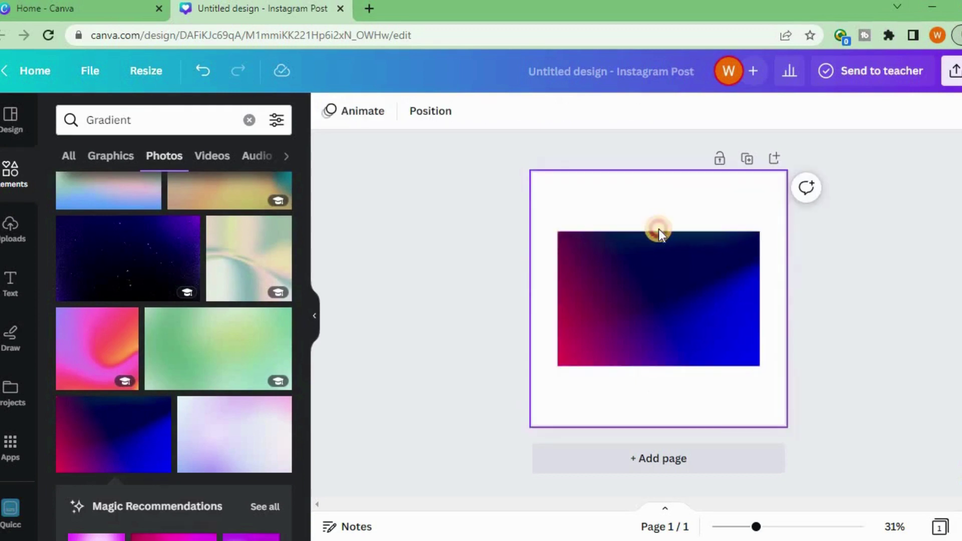
click(656, 234)
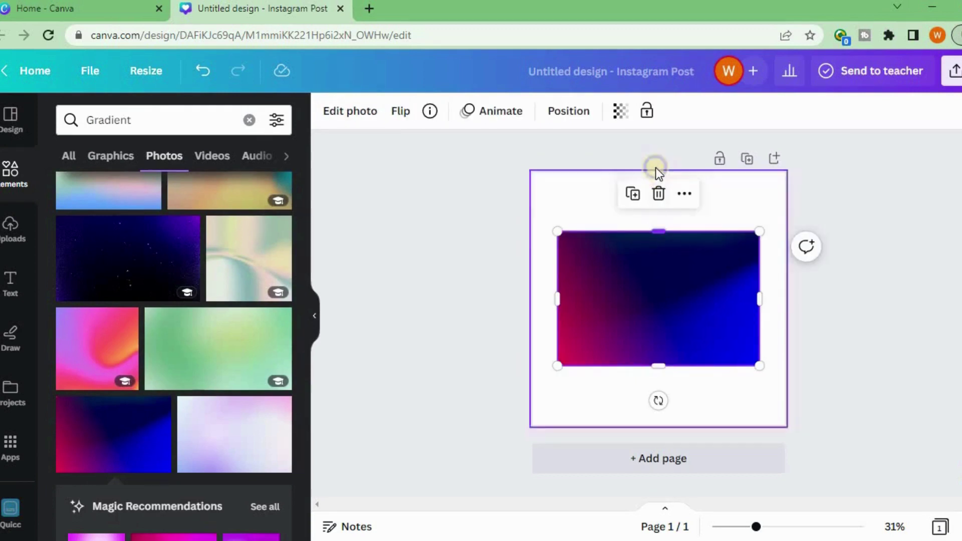
right_click(655, 171)
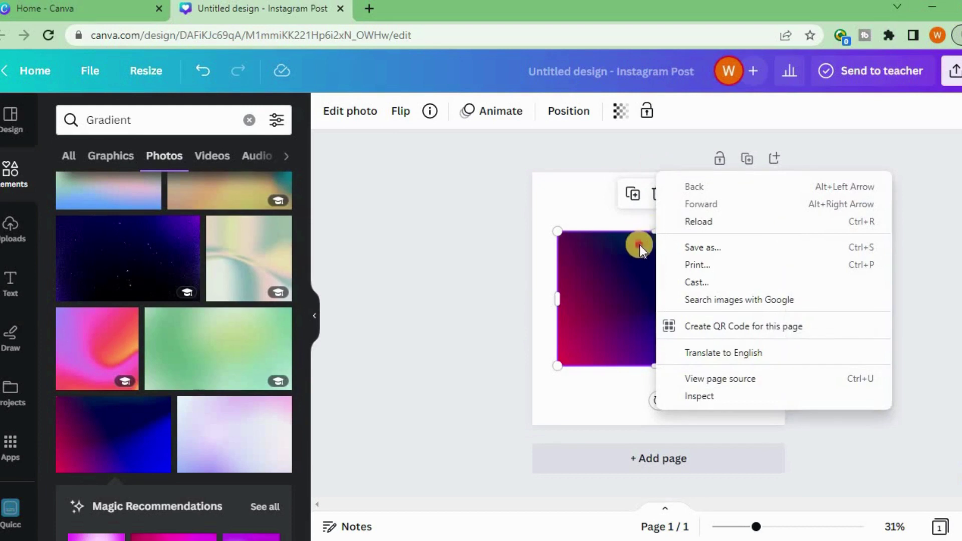
click(639, 245)
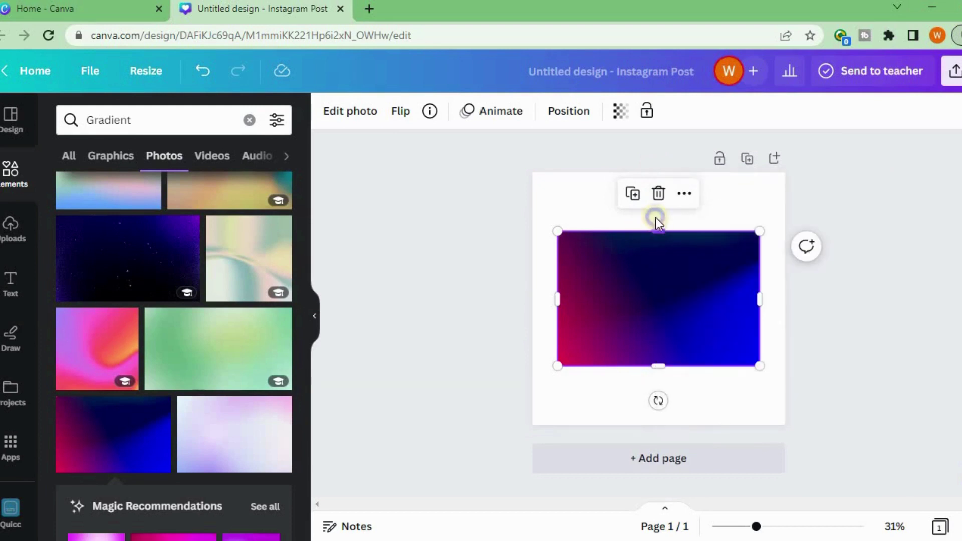
right_click(656, 220)
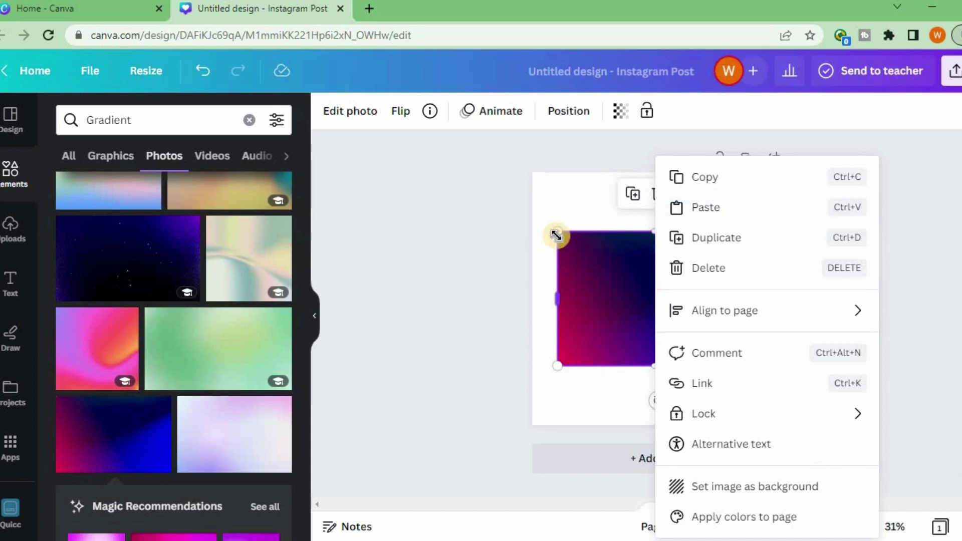
- Stretch the gradient photo's edges so it covers the whole square page
drag(556, 235, 535, 195)
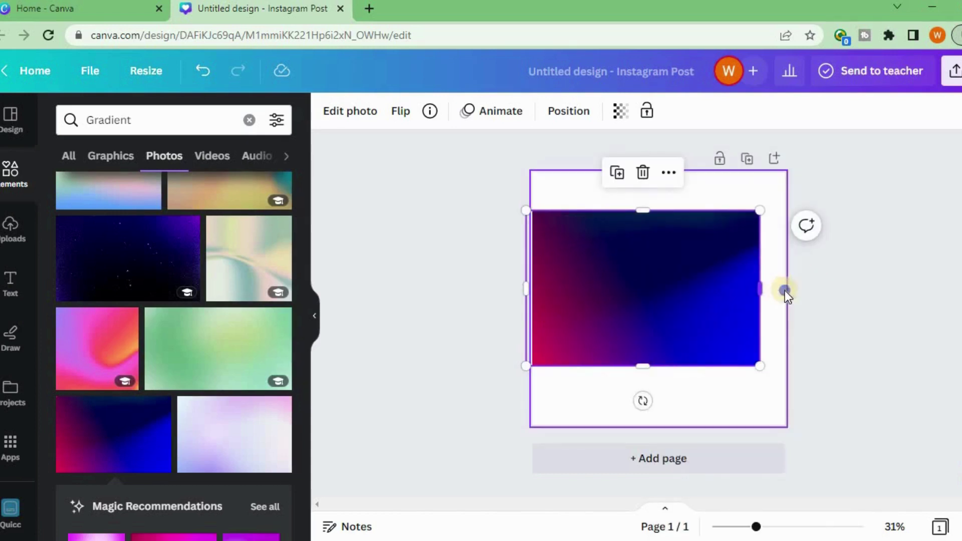
right_click(794, 256)
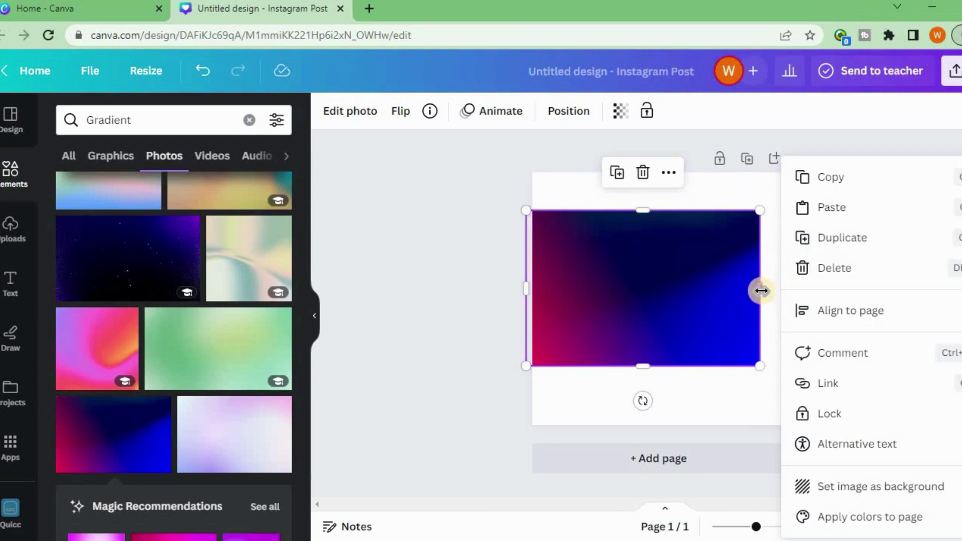
drag(761, 290, 787, 294)
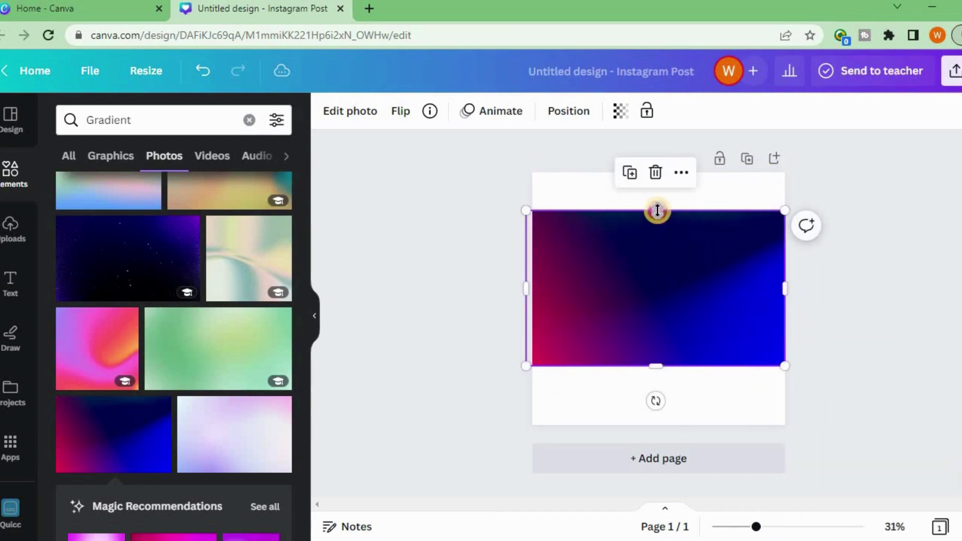
drag(657, 209, 655, 173)
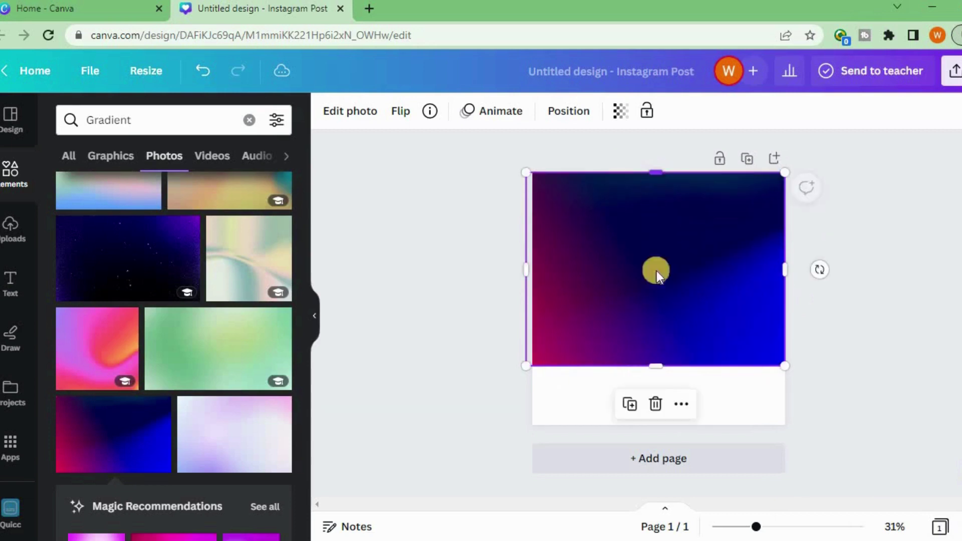
drag(653, 364, 654, 425)
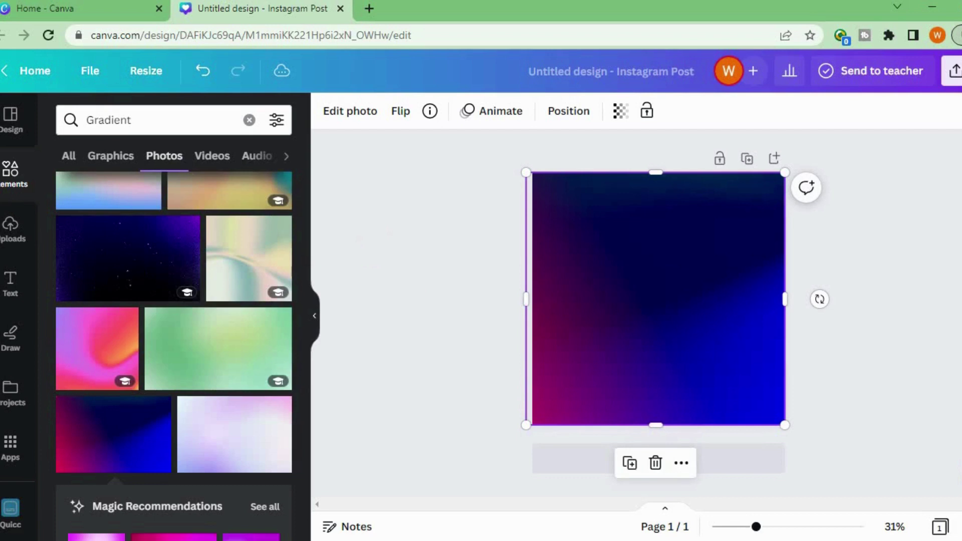
- Add a heading text box and clear its placeholder text for 'HAPPY VIBE'
click(11, 284)
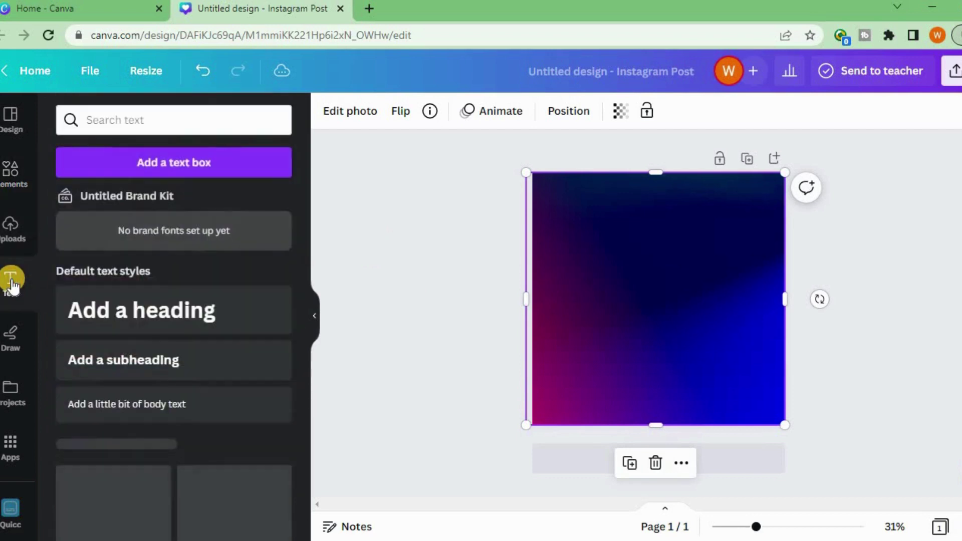
click(226, 310)
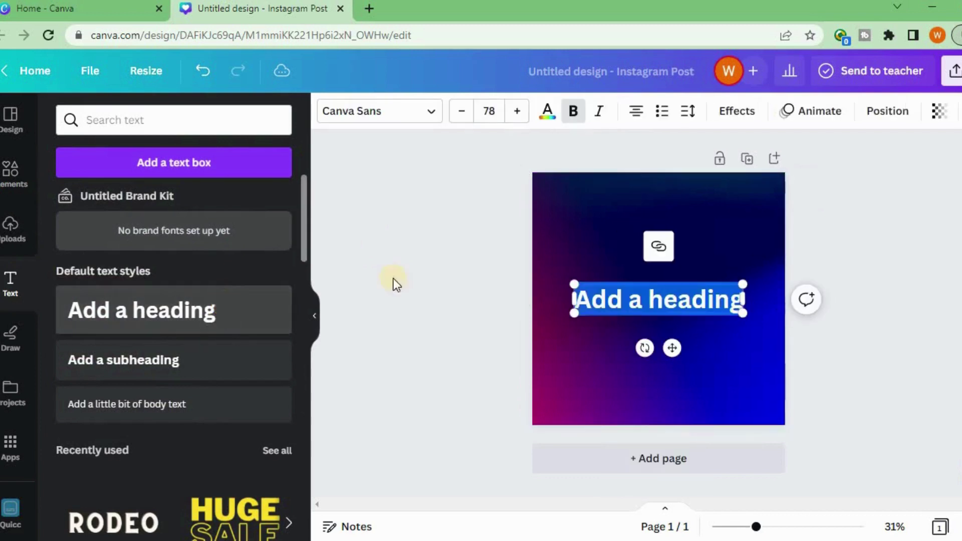
click(734, 301)
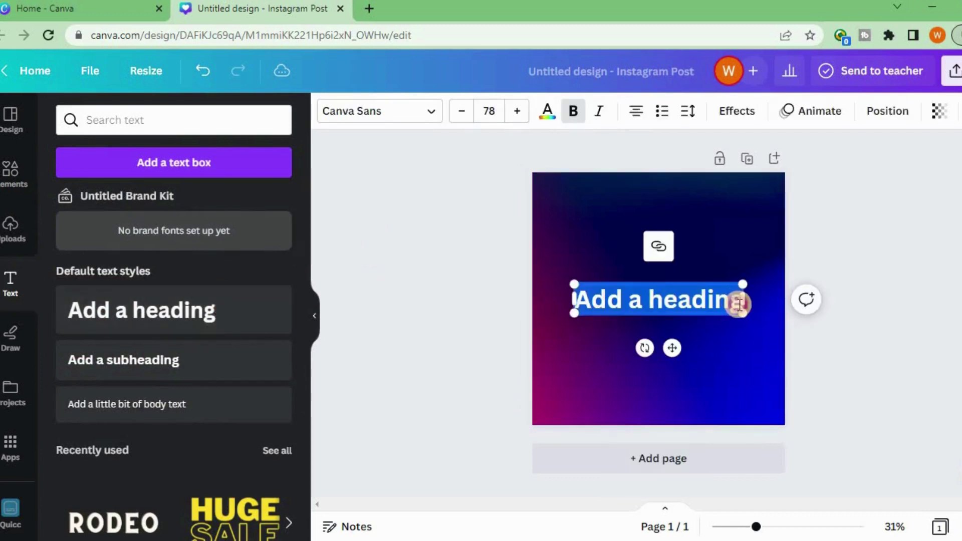
click(738, 303)
key(BackSpace)
key(BackSpace)
key(BackSpace)
key(BackSpace)
key(BackSpace)
key(BackSpace)
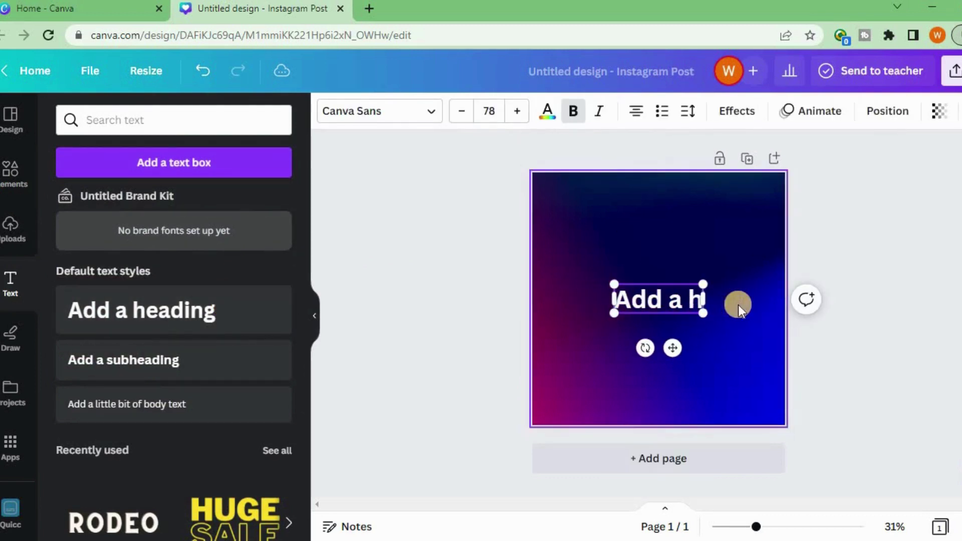
key(BackSpace)
key(BackSpace)
key(BackSpace)
key(BackSpace)
key(BackSpace)
key(BackSpace)
key(BackSpace)
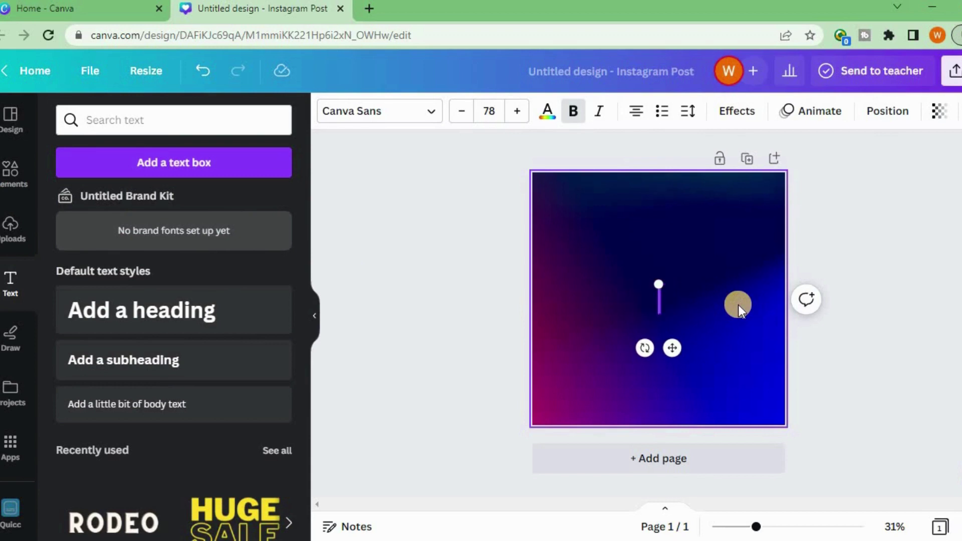
text(H)
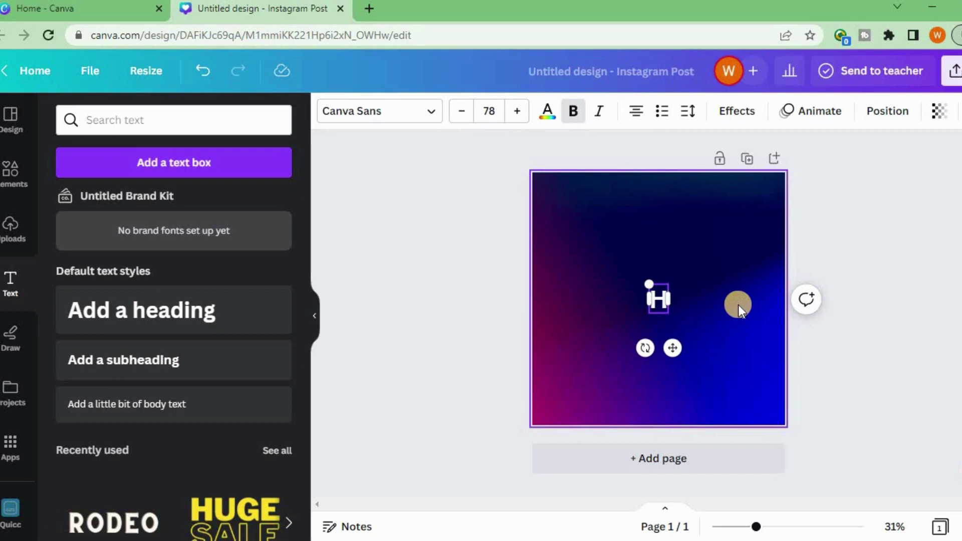
text(APPY)
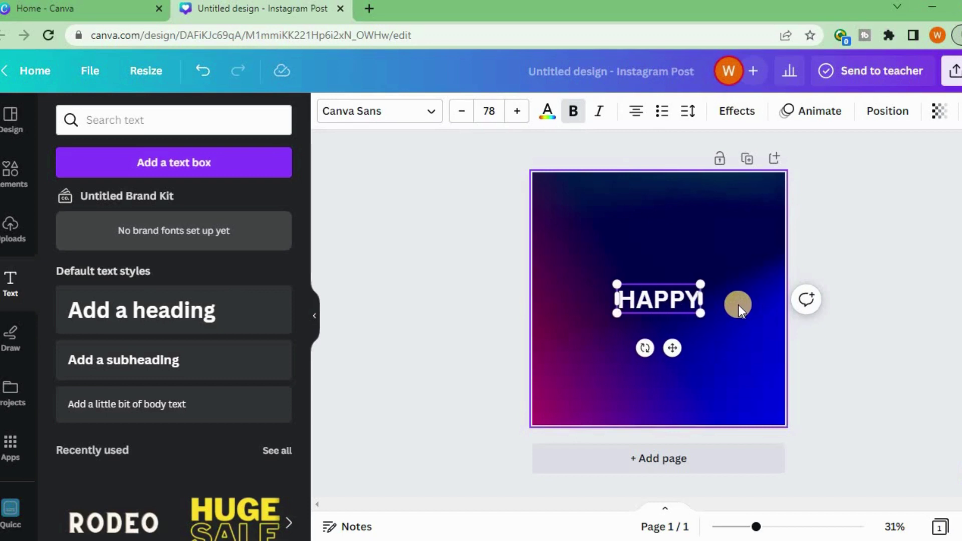
text(!)
text( V)
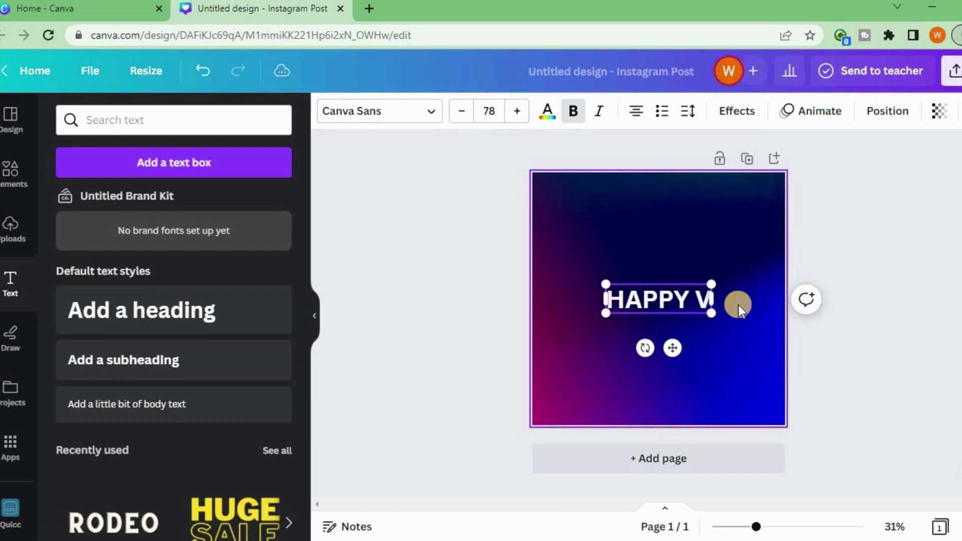
text(IBE)
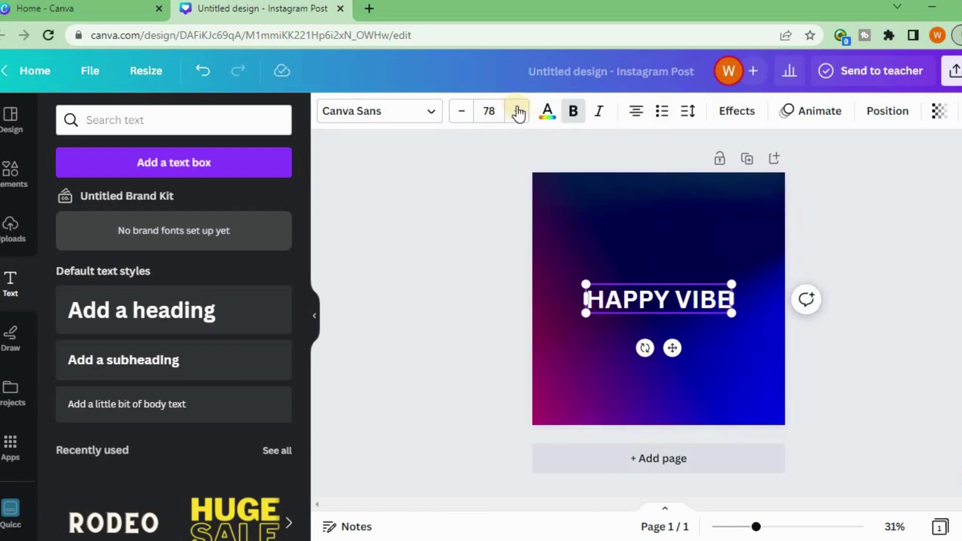
- Set the text's font size to 100
click(516, 110)
click(501, 110)
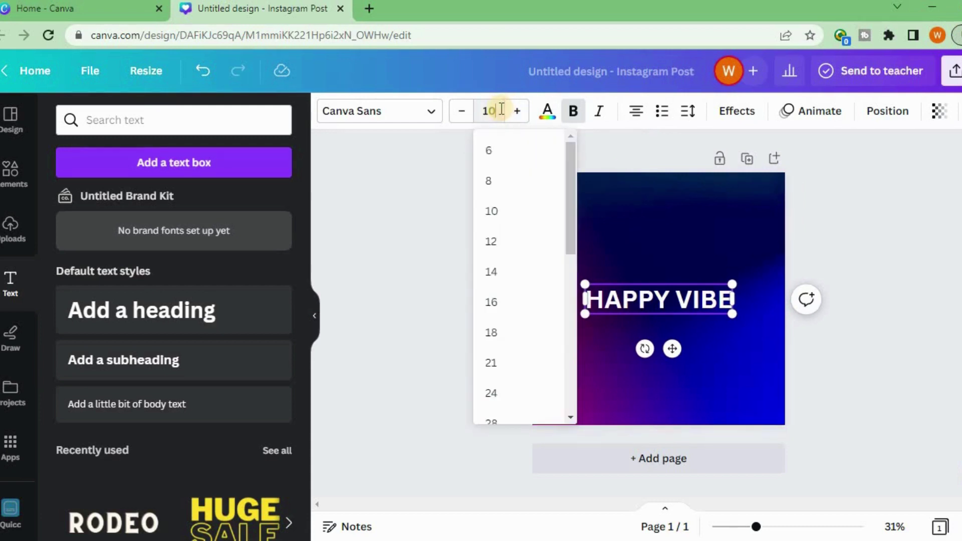
key(Return)
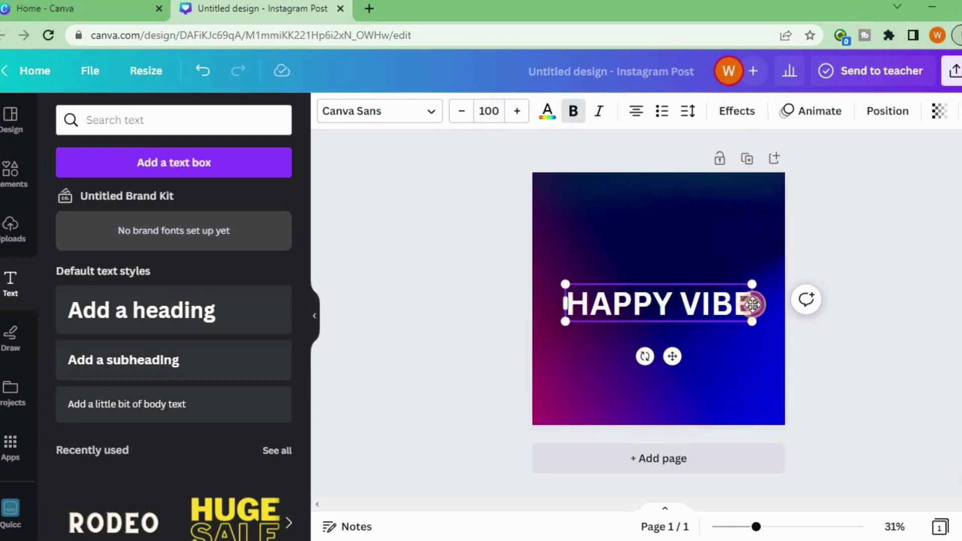
- Widen and recentre the text box, then complete the phrase as 'HAPPY VIBES'
drag(752, 306, 754, 301)
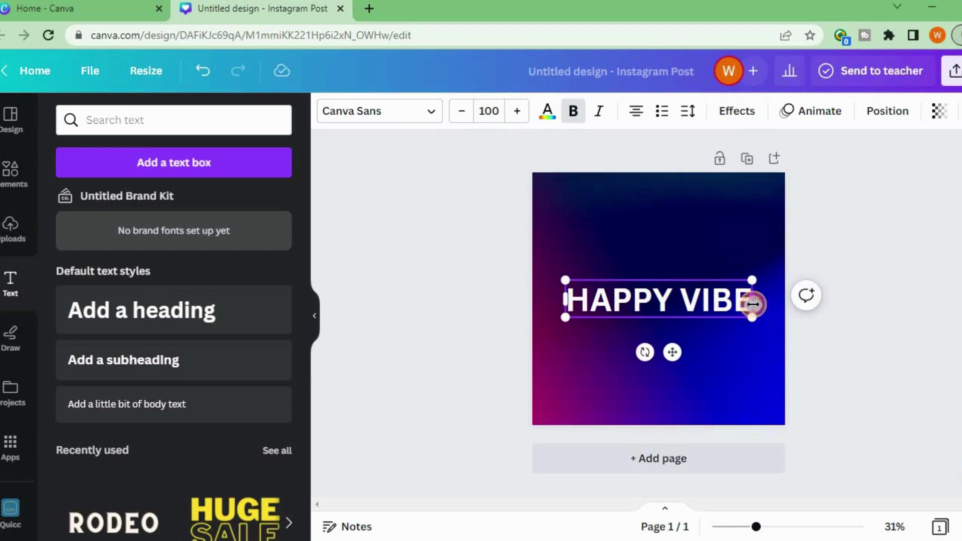
drag(751, 302, 776, 310)
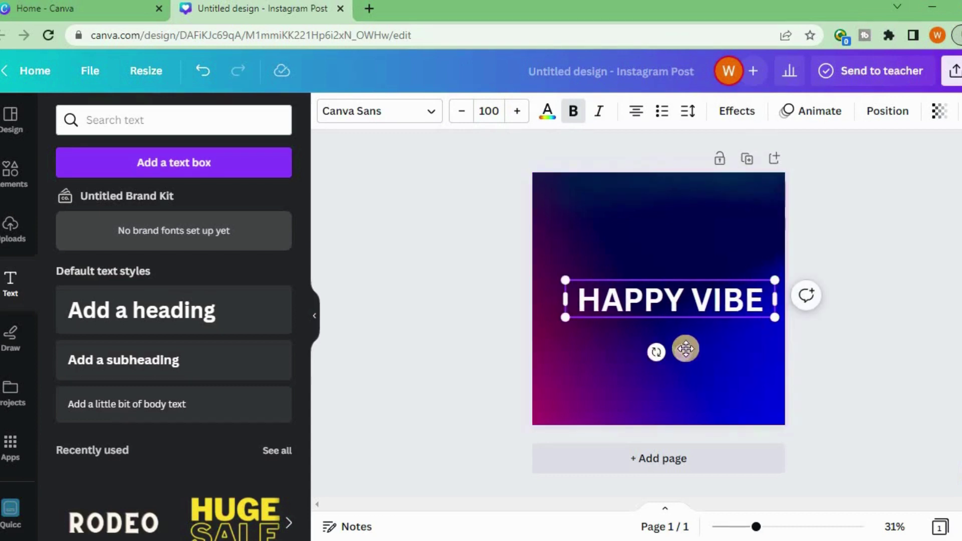
drag(686, 347, 673, 350)
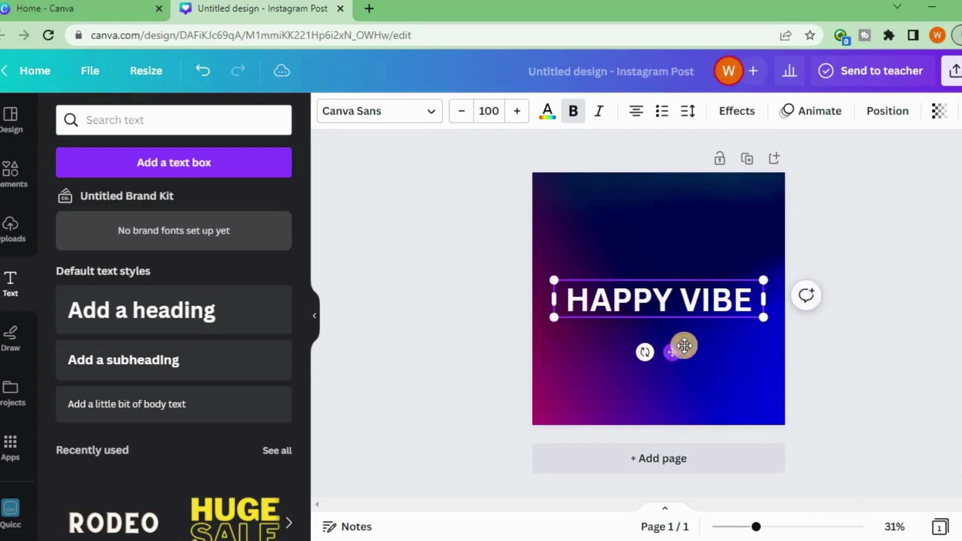
click(752, 305)
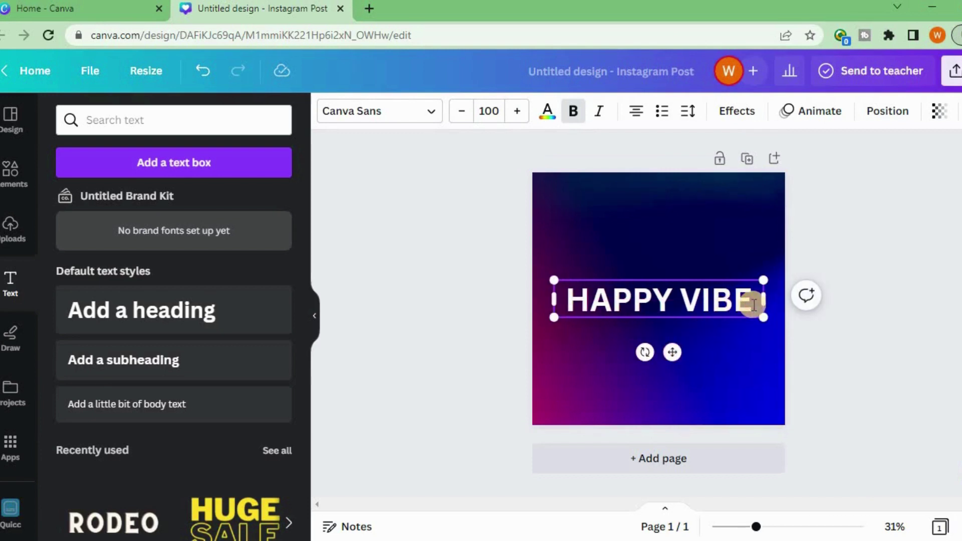
text(S)
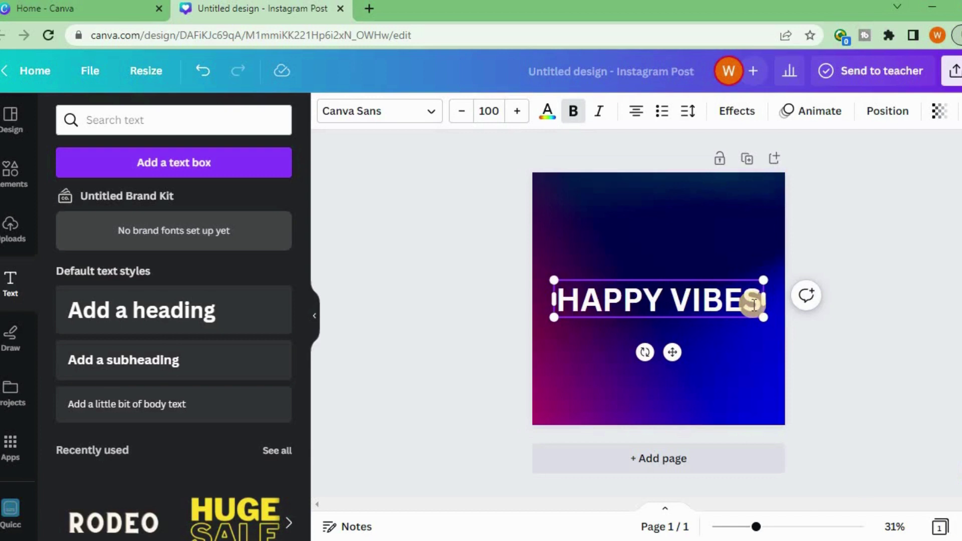
- Fade the HAPPY VIBES text, adjusting transparency through 7, 11, 17 to settle at 21
click(939, 112)
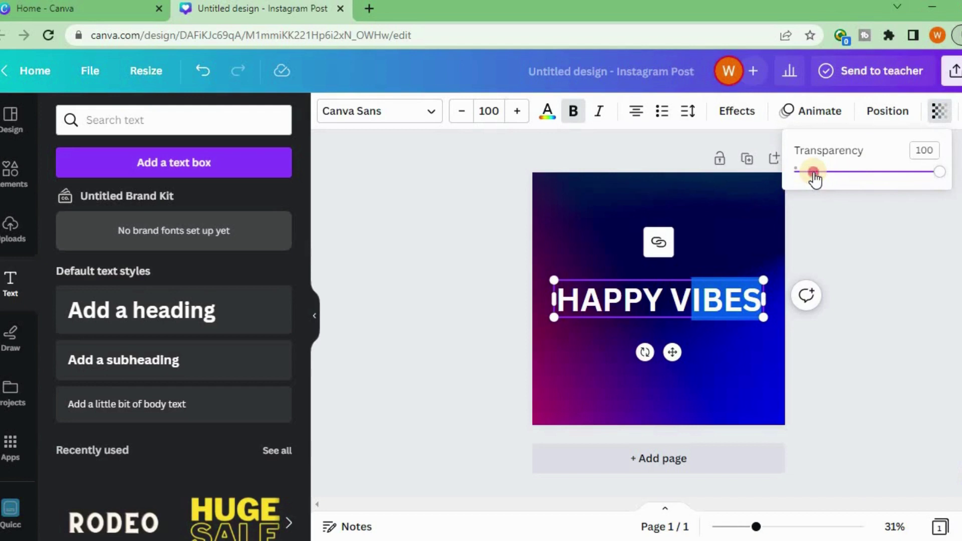
click(814, 173)
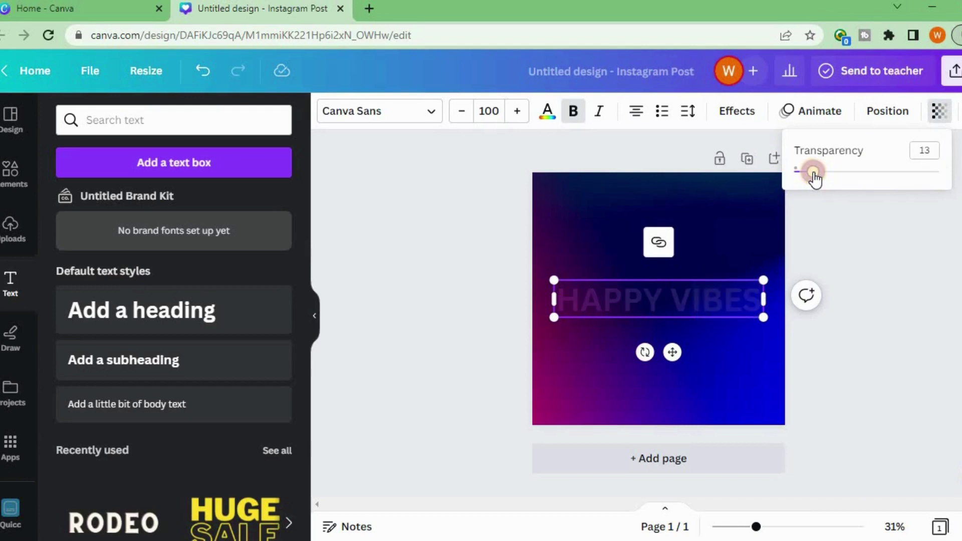
drag(806, 178, 806, 179)
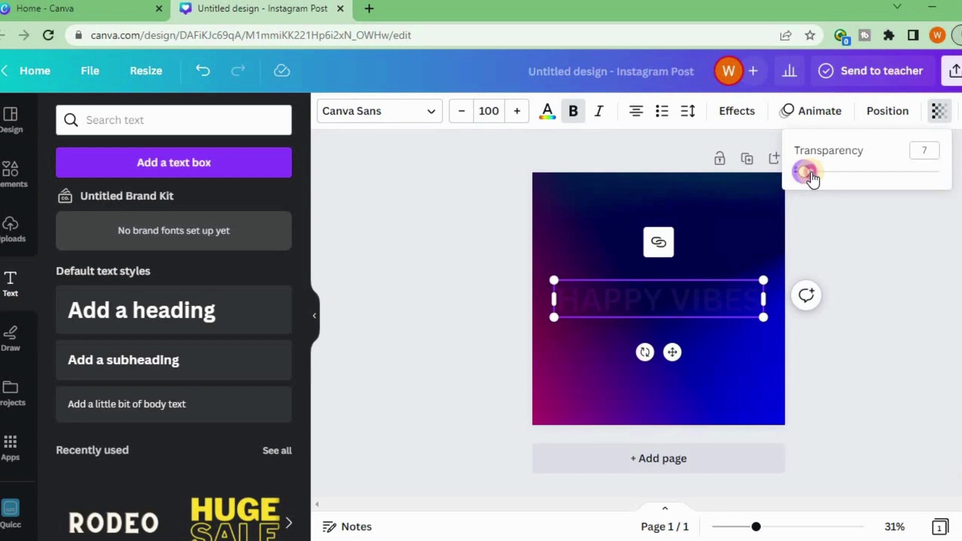
drag(812, 177, 812, 179)
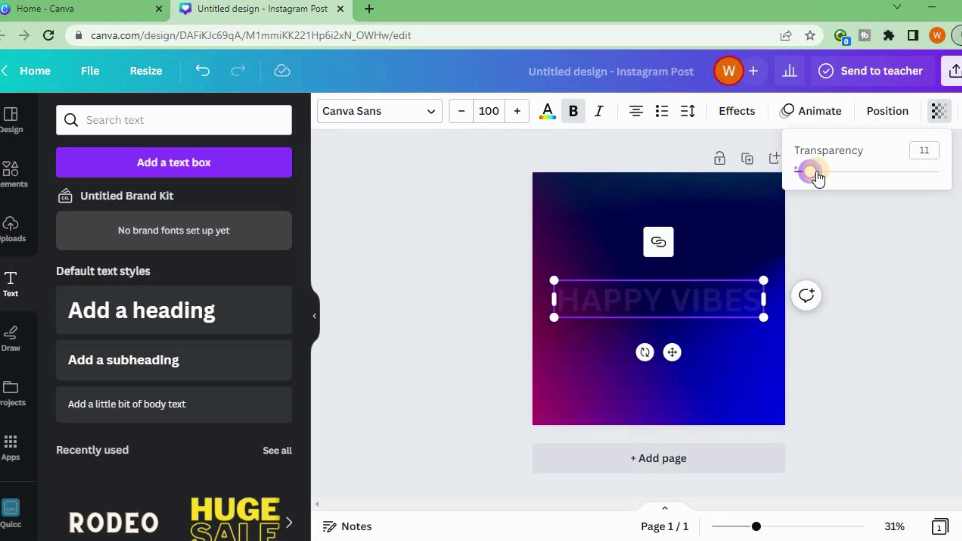
drag(820, 176, 821, 176)
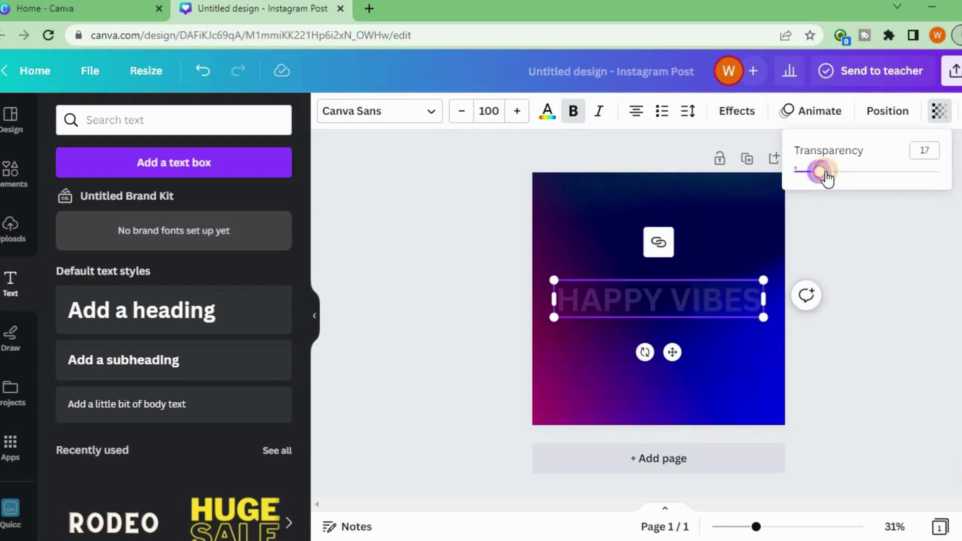
mouse_move(826, 176)
mouse_down()
mouse_move(817, 176)
mouse_move(826, 178)
mouse_up()
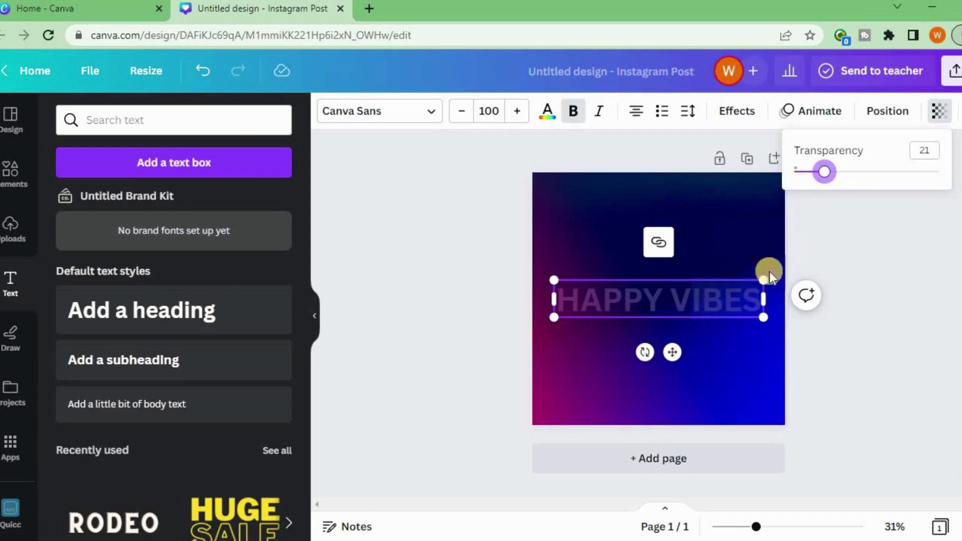
- Download the design from Share as a PNG image
click(953, 71)
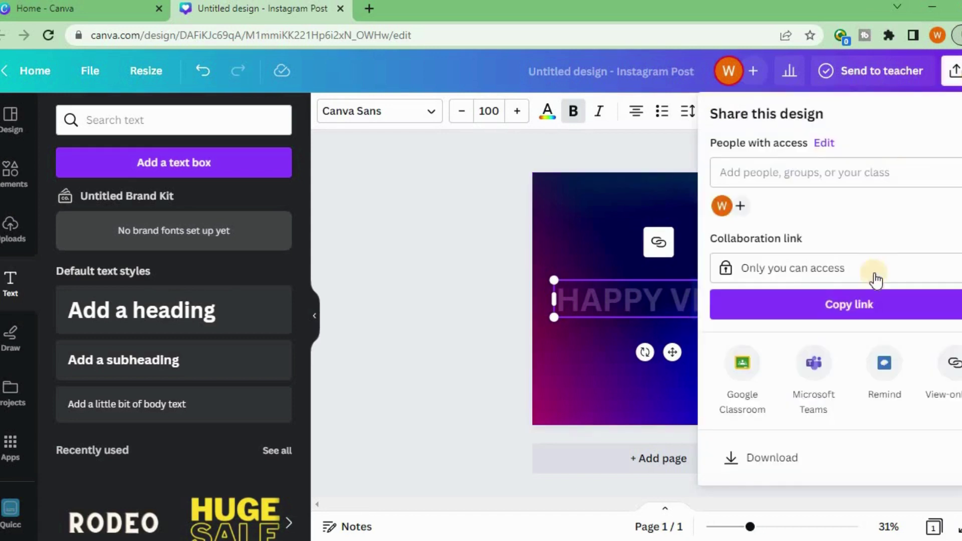
scroll(877, 280, down, 2)
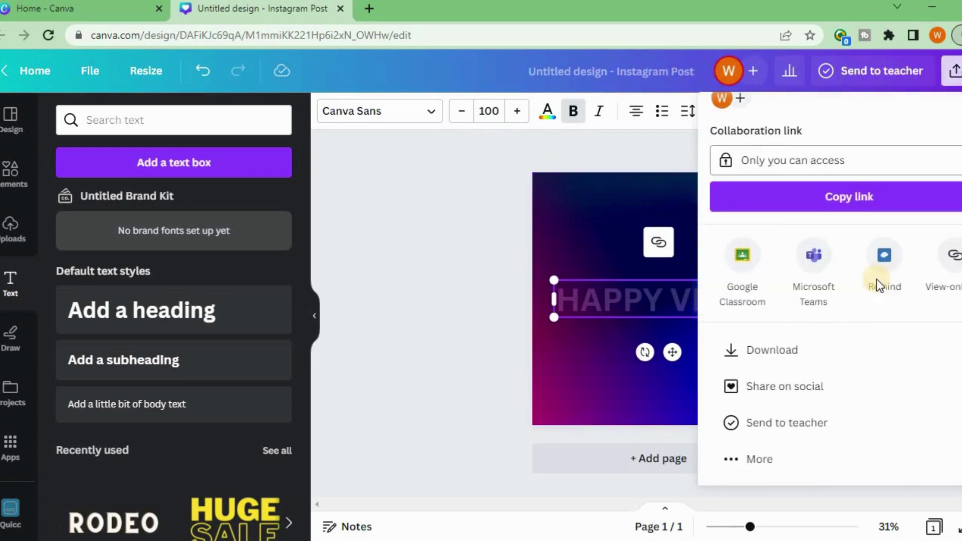
click(798, 348)
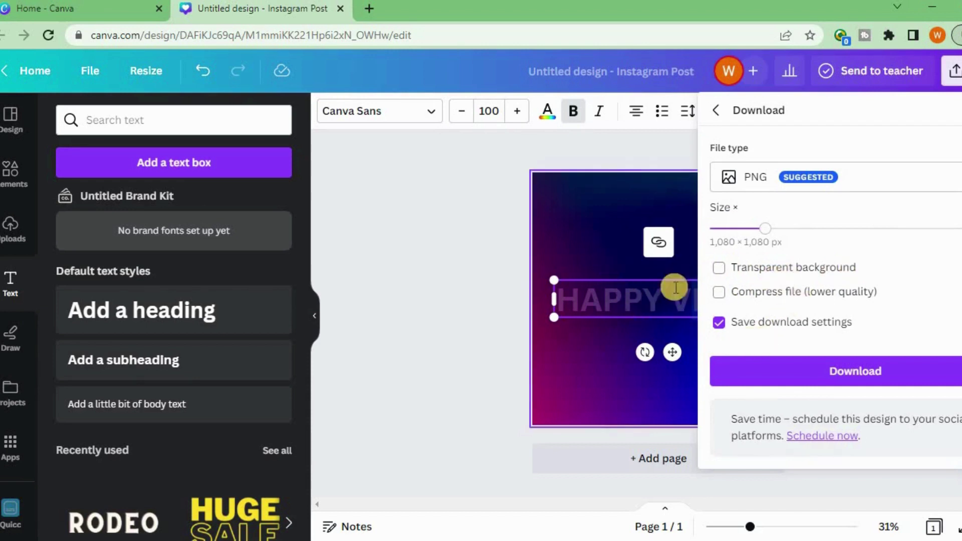
click(802, 382)
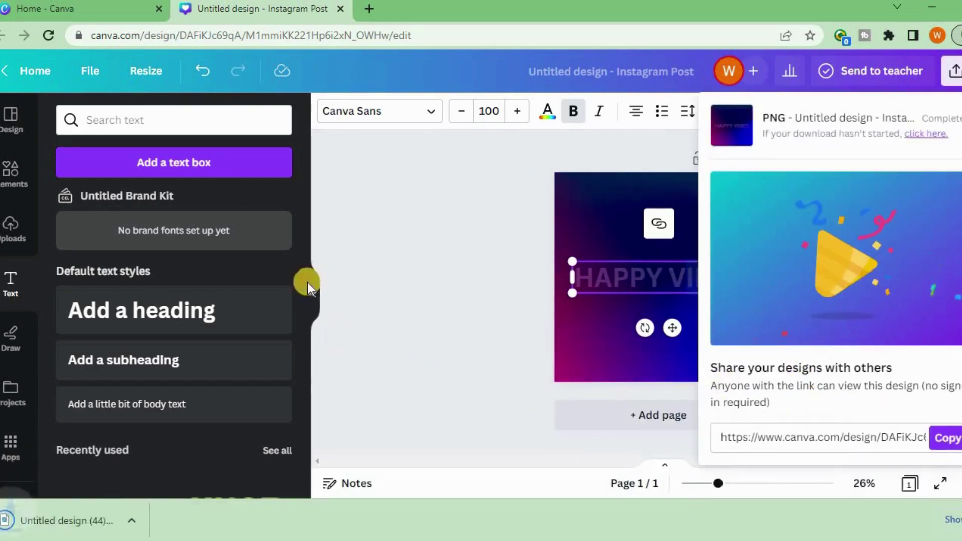
- Upload the downloaded 'Untitled design (44).png' to the uploads library
click(16, 235)
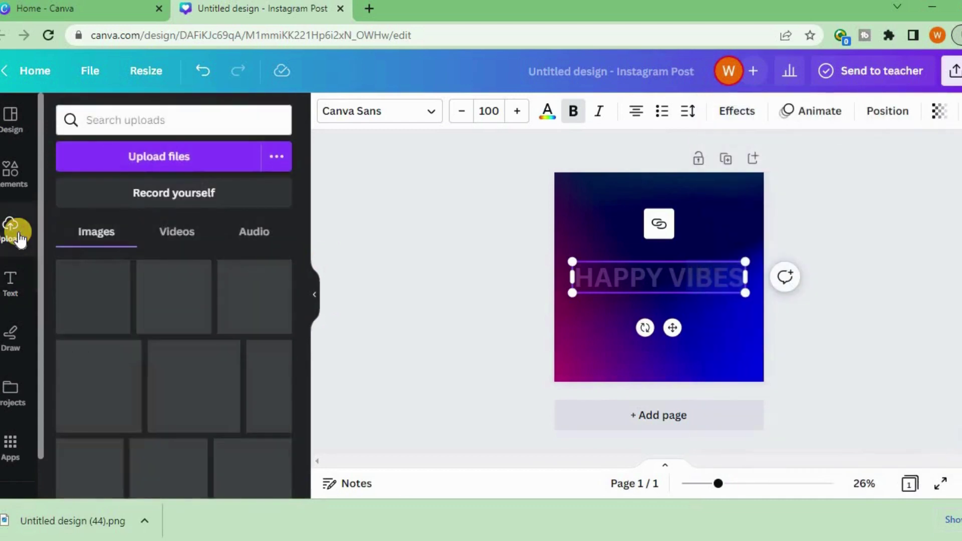
click(168, 163)
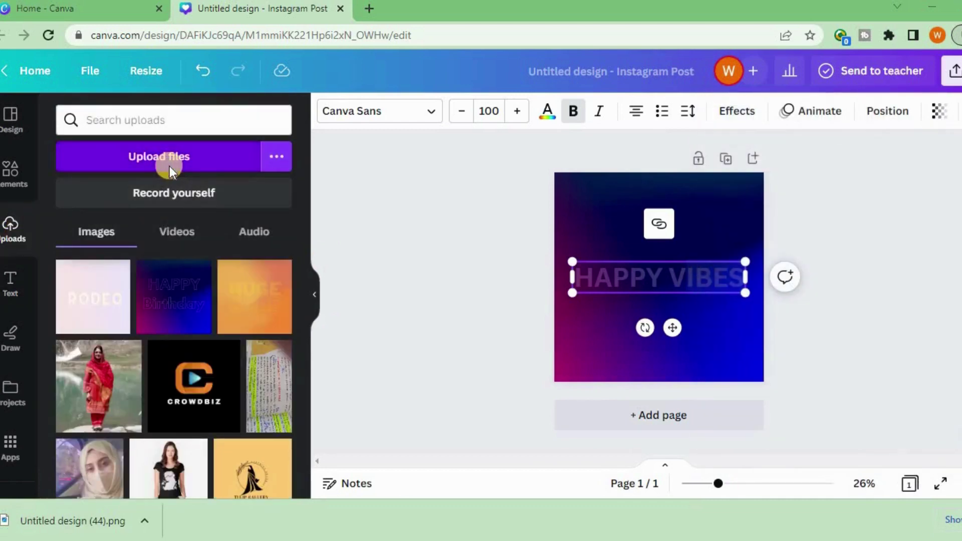
click(169, 166)
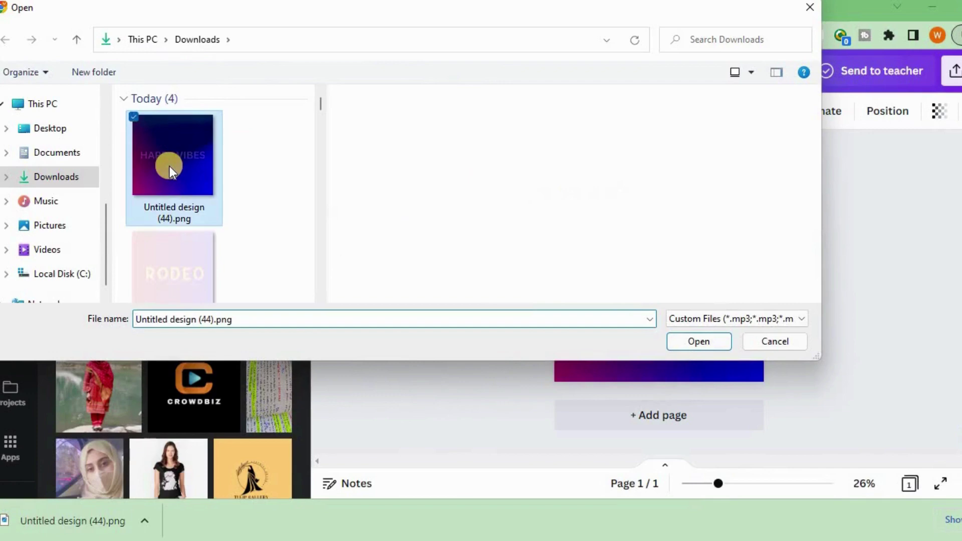
click(685, 342)
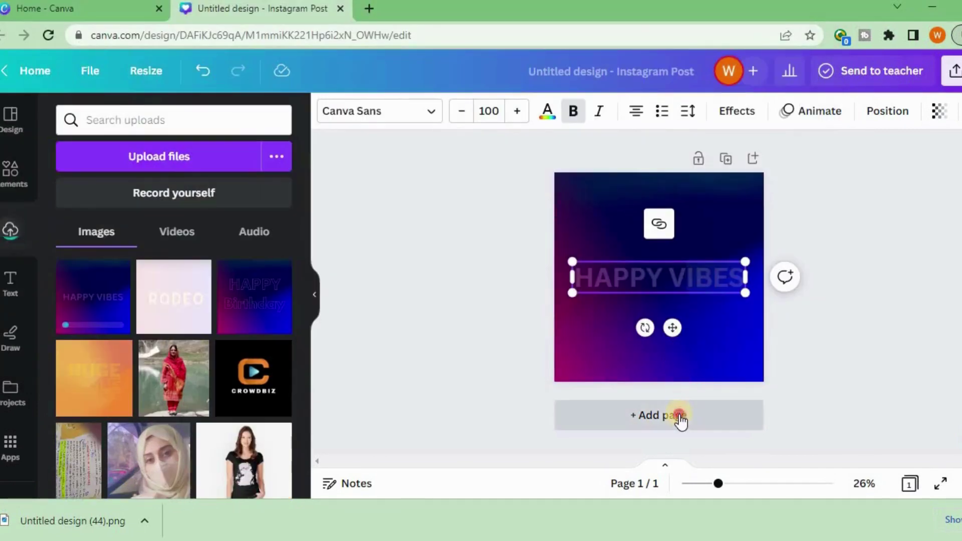
- Add a second page, place the uploaded HAPPY VIBES image and stretch it to fill the page
click(680, 419)
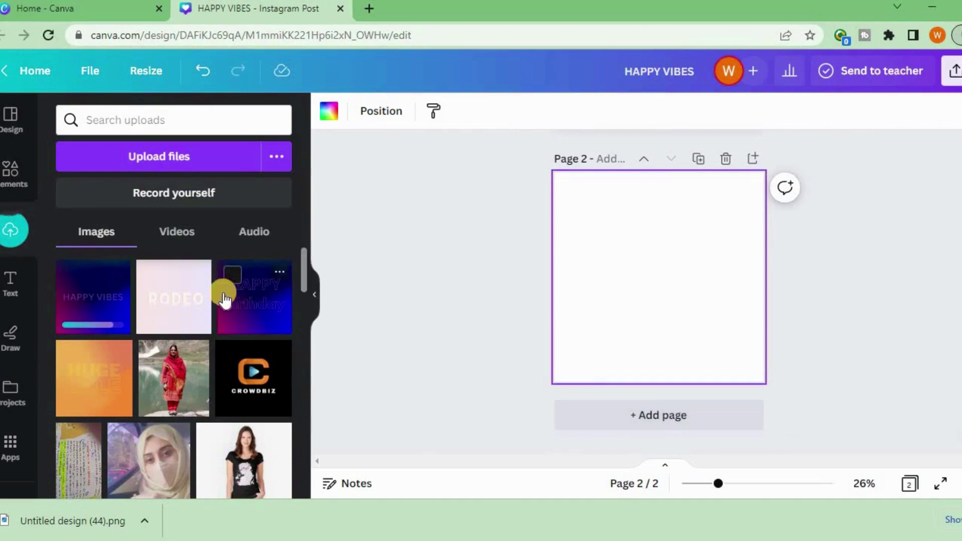
mouse_move(92, 296)
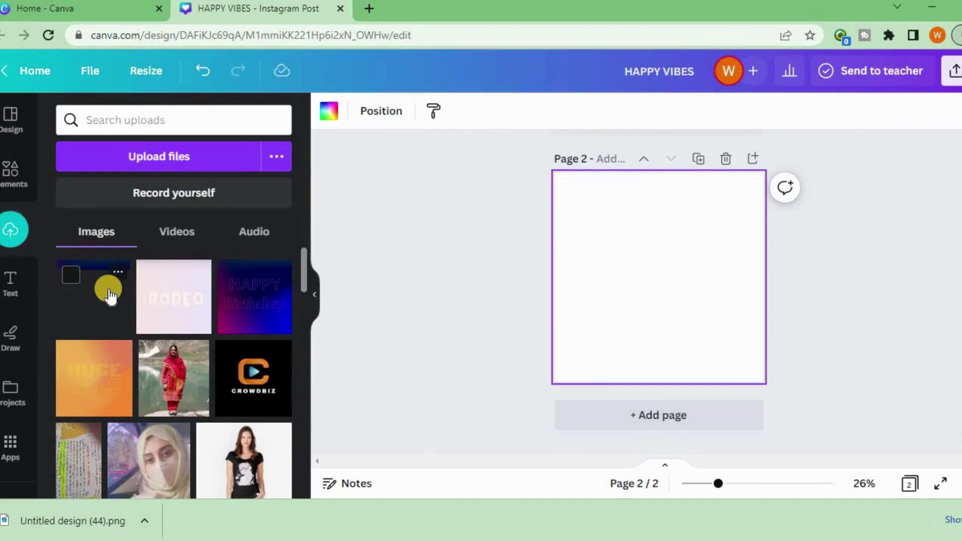
click(109, 295)
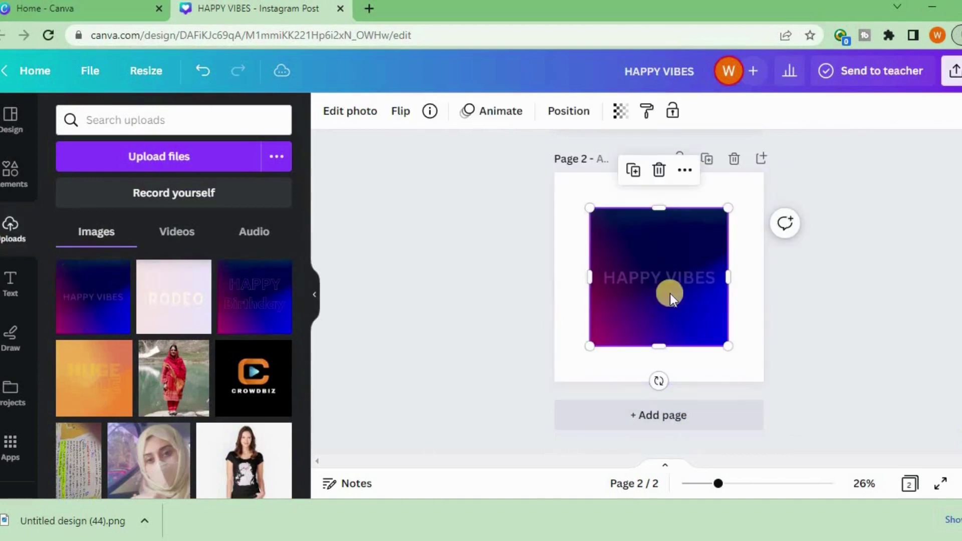
drag(728, 277, 764, 278)
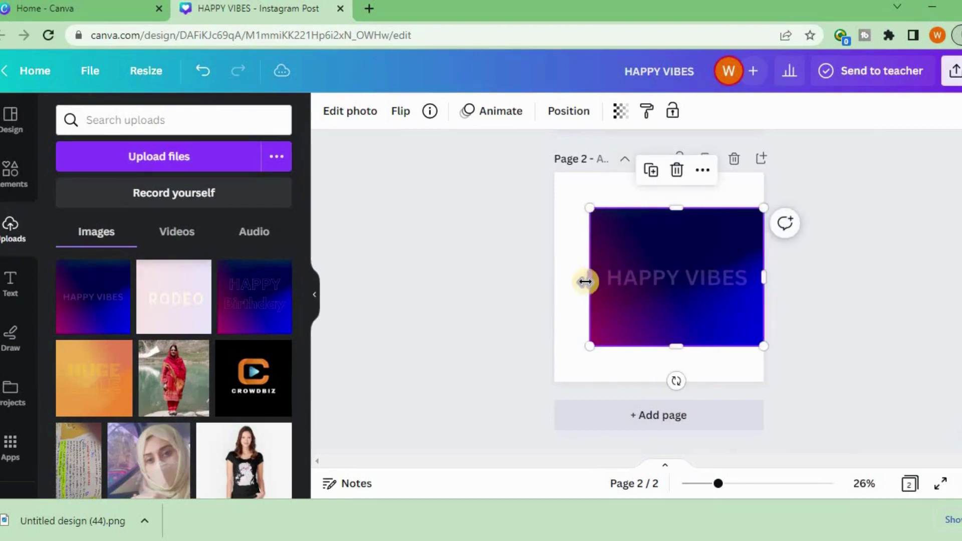
drag(589, 280, 554, 277)
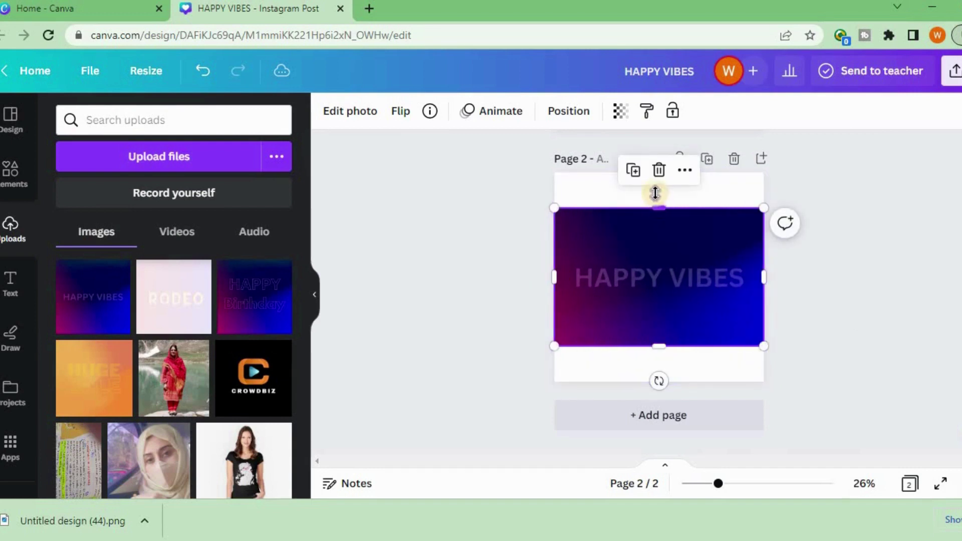
drag(660, 210, 653, 174)
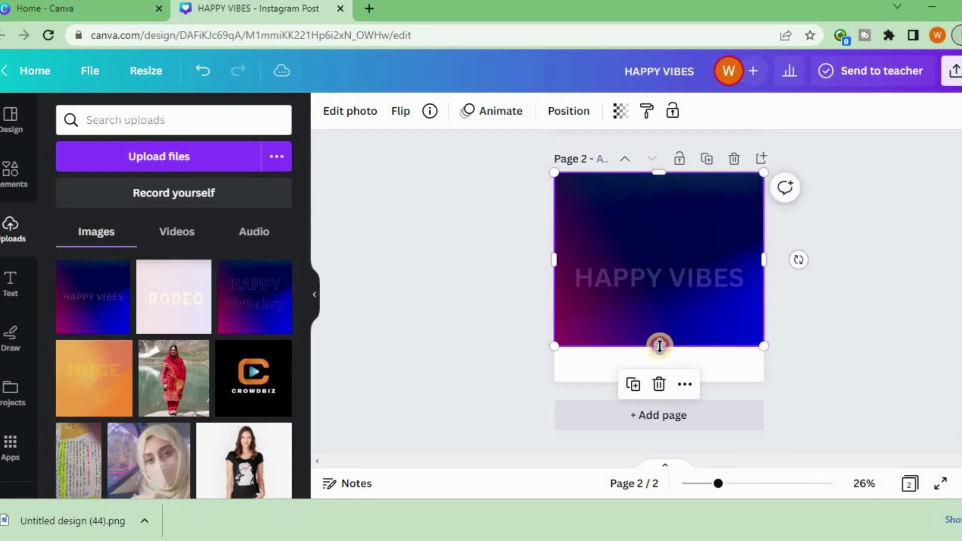
mouse_move(660, 345)
mouse_down()
mouse_move(656, 380)
mouse_move(655, 368)
mouse_up()
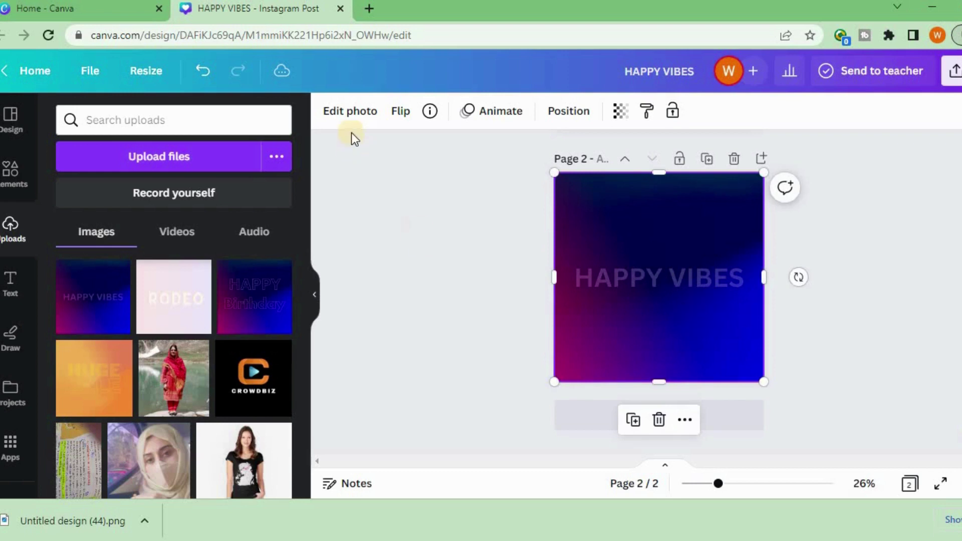
- Run BG Remover on the HAPPY VIBES image, then cancel out of crop mode
click(364, 118)
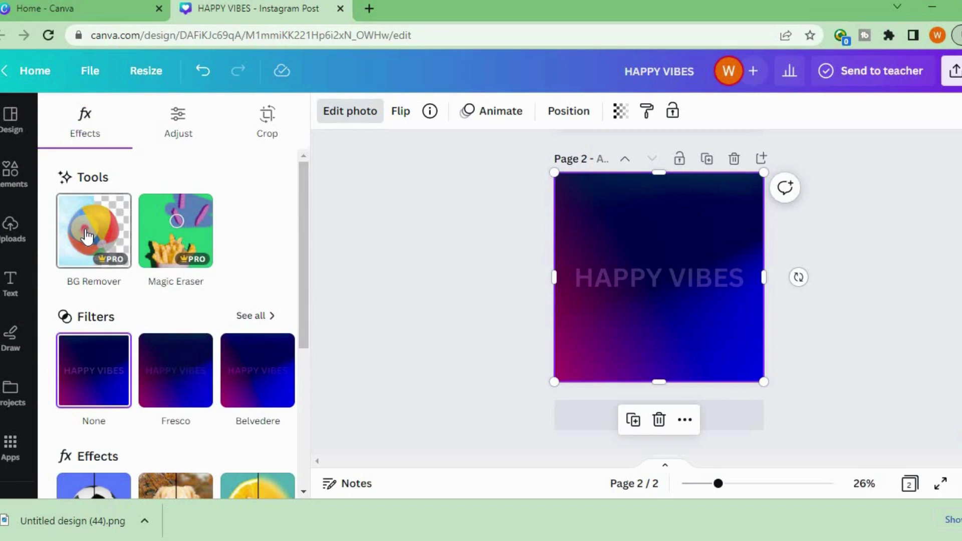
click(87, 235)
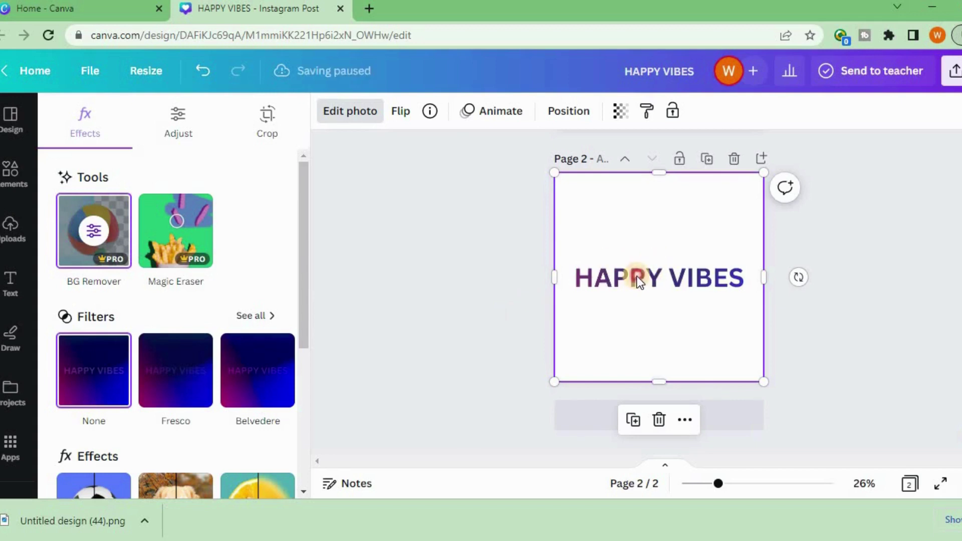
double_click(636, 276)
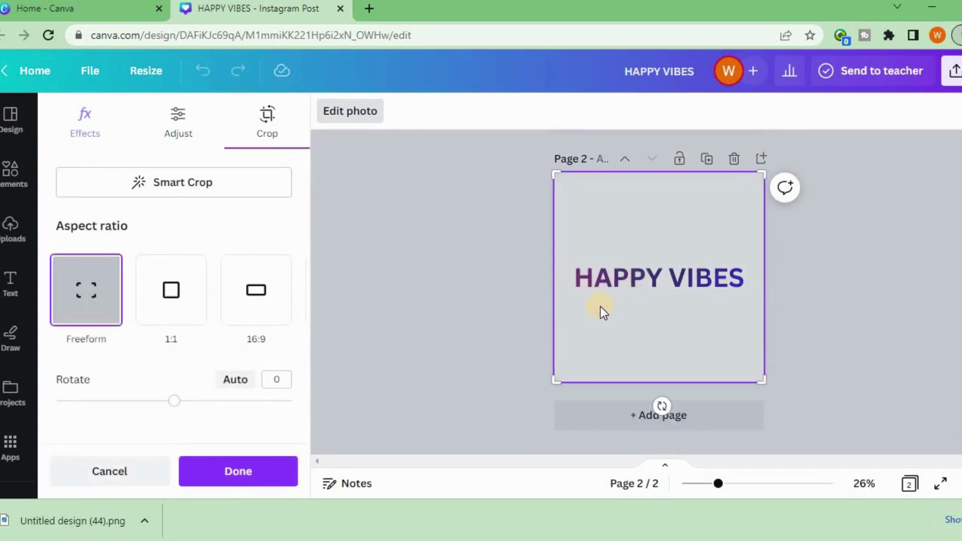
click(448, 319)
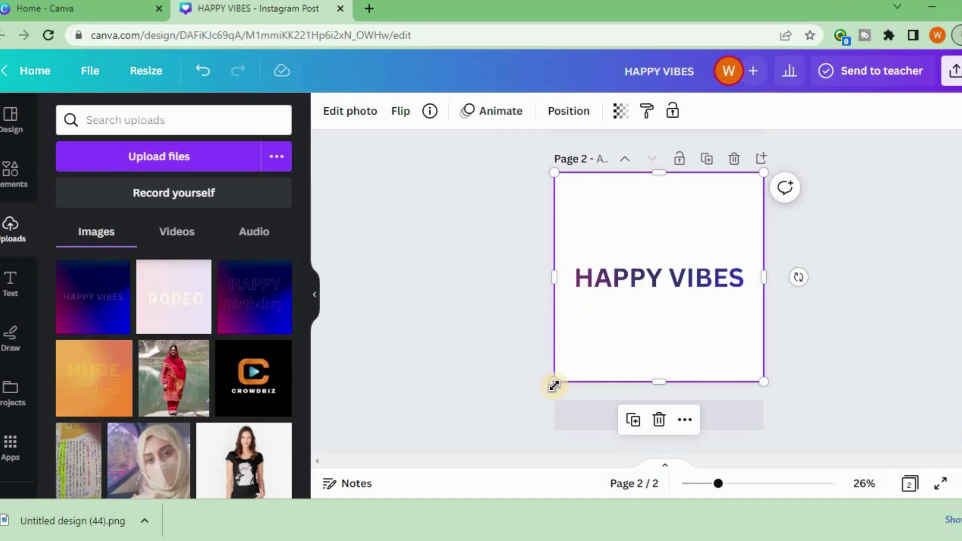
- Add a third page and insert the magenta gradient photo from the Gradient results
click(737, 425)
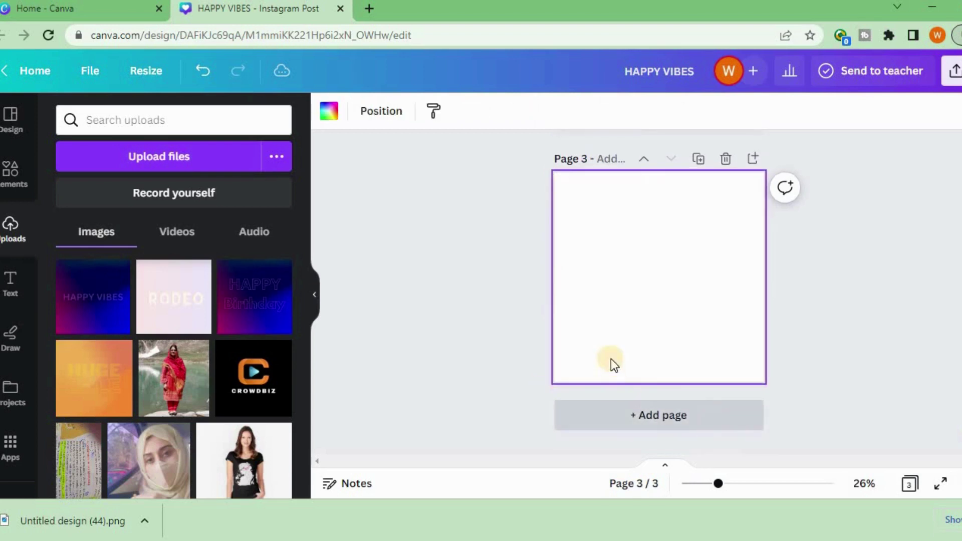
click(10, 179)
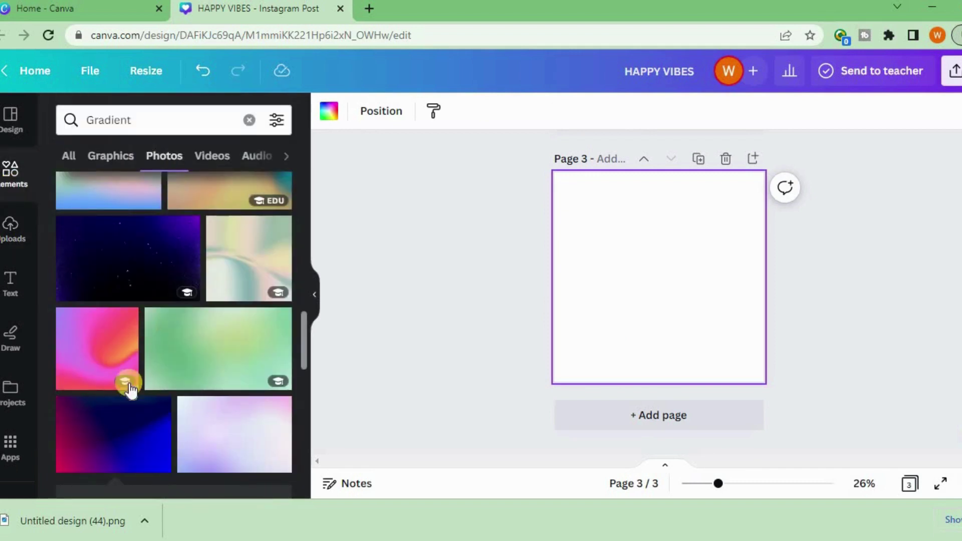
scroll(125, 383, down, 1)
scroll(129, 384, down, 3)
scroll(130, 389, down, 2)
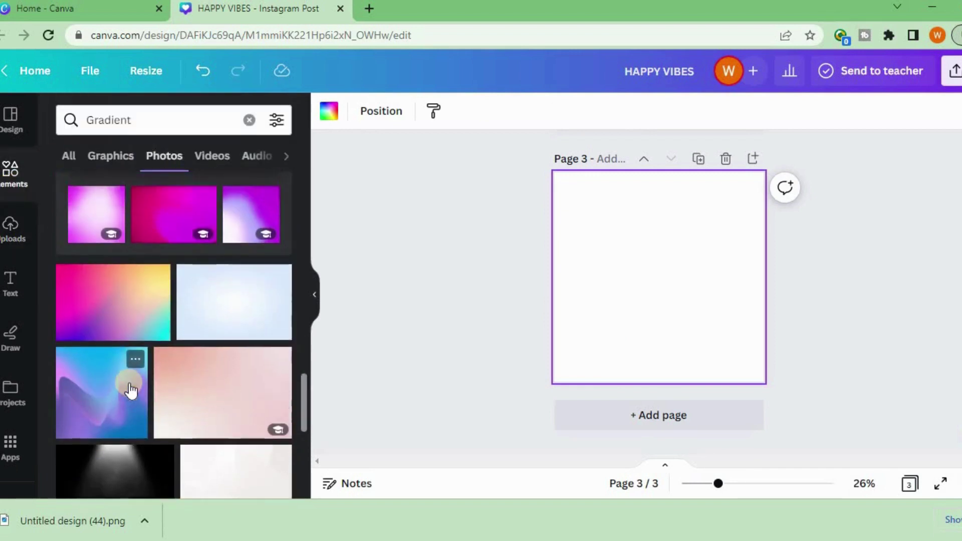
scroll(130, 388, up, 1)
scroll(129, 389, up, 1)
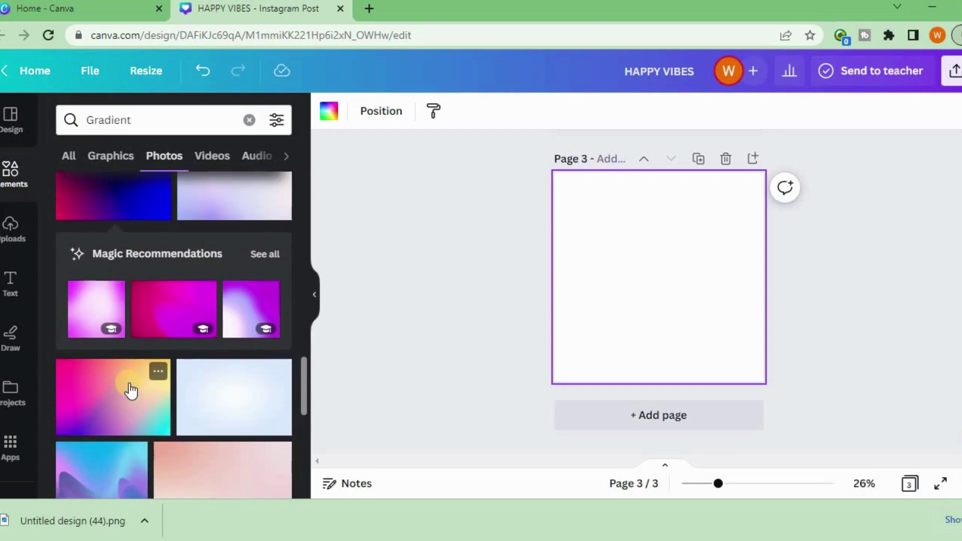
click(176, 306)
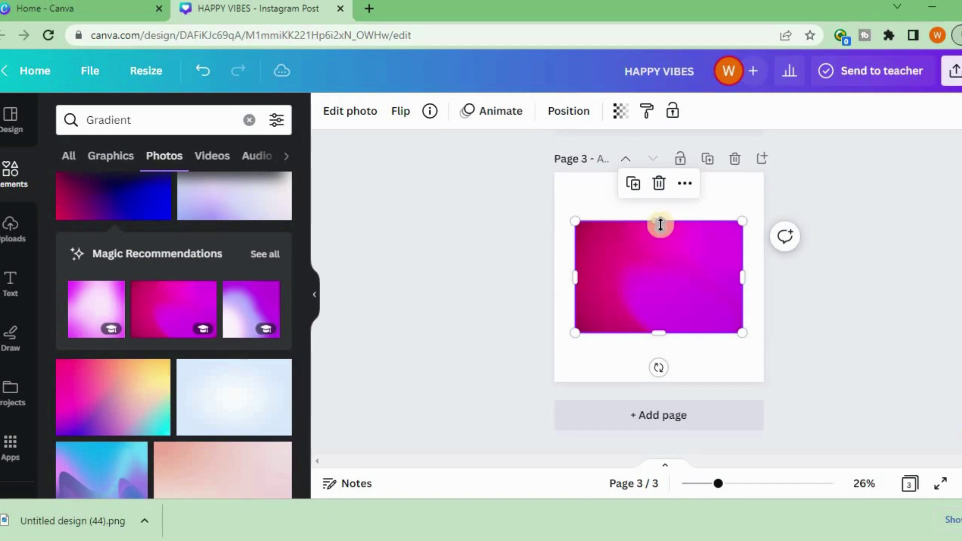
- Stretch the magenta gradient photo edge to edge to fill the third page
drag(660, 220, 655, 176)
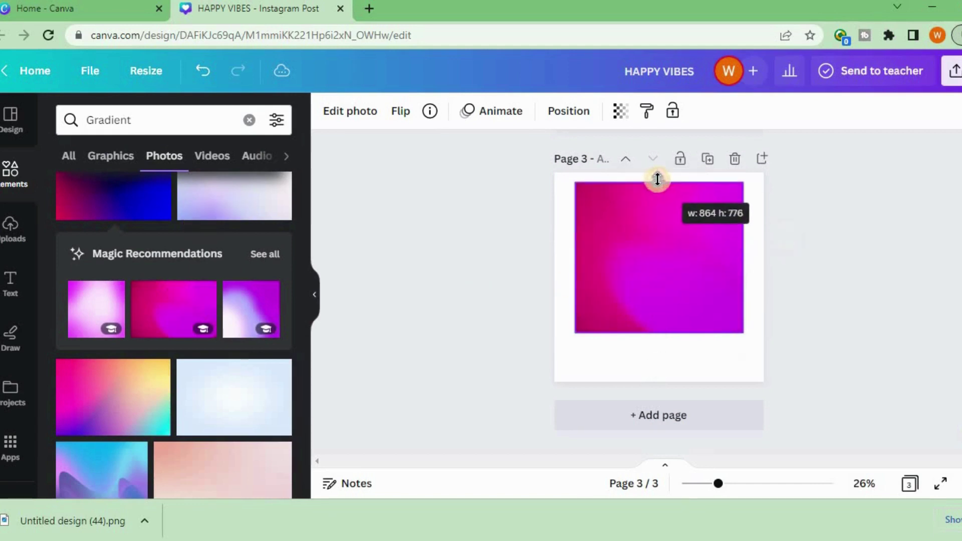
scroll(557, 320, up, 1)
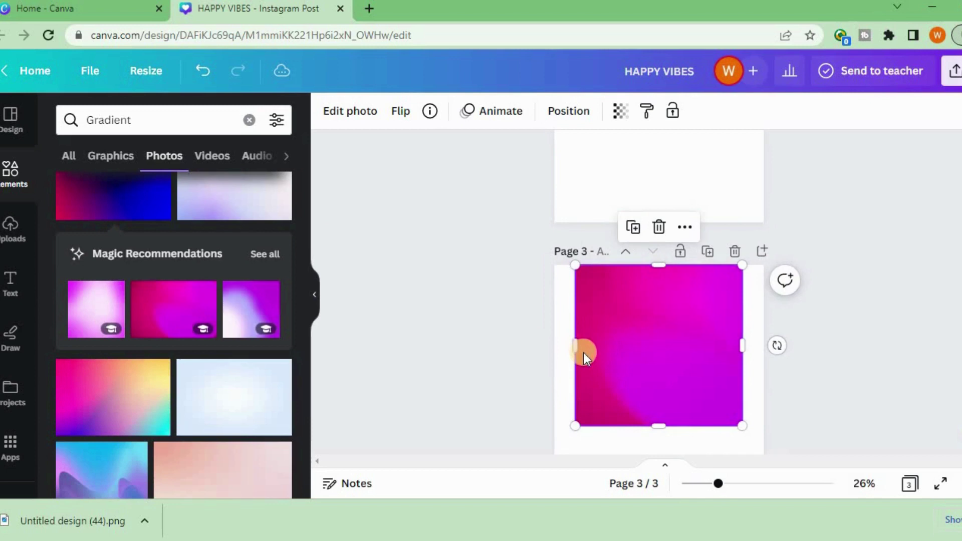
drag(576, 348, 553, 348)
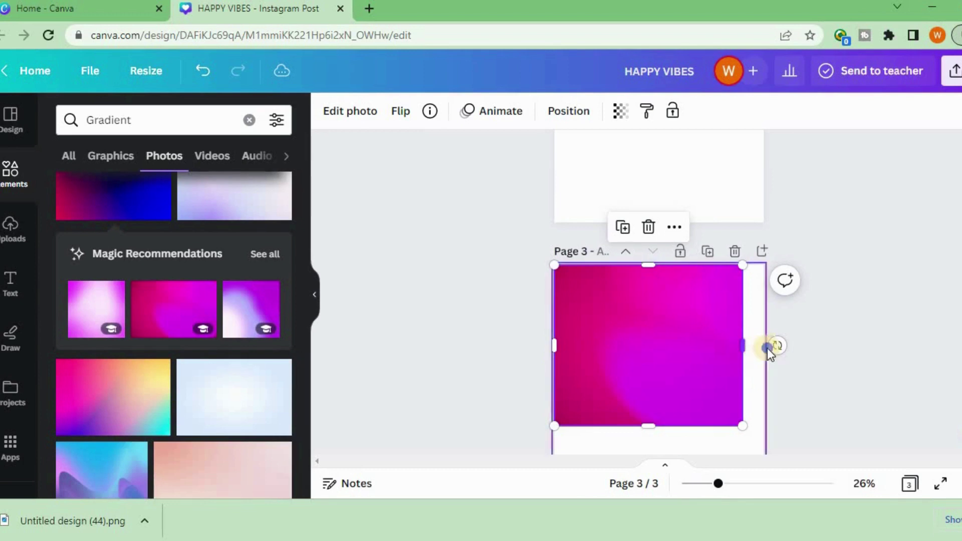
right_click(766, 348)
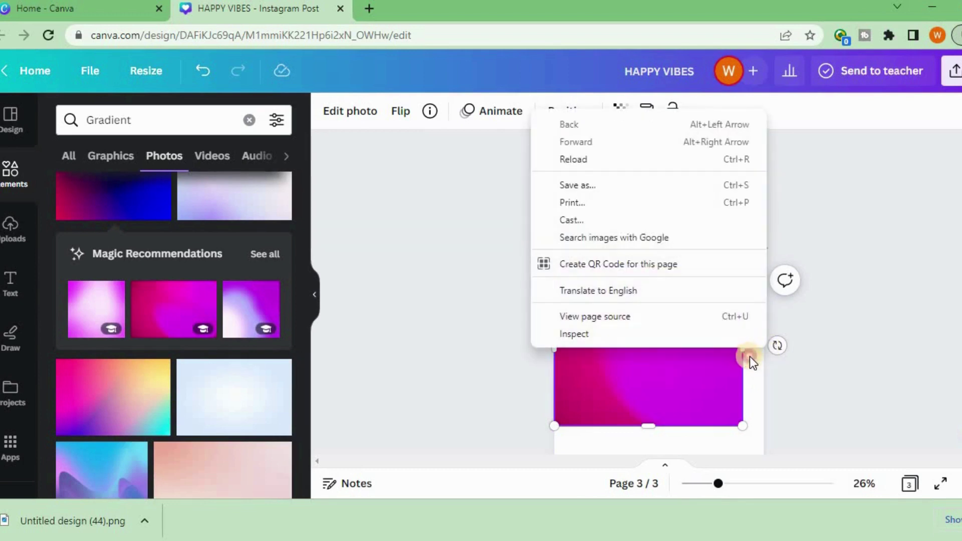
click(749, 356)
click(742, 344)
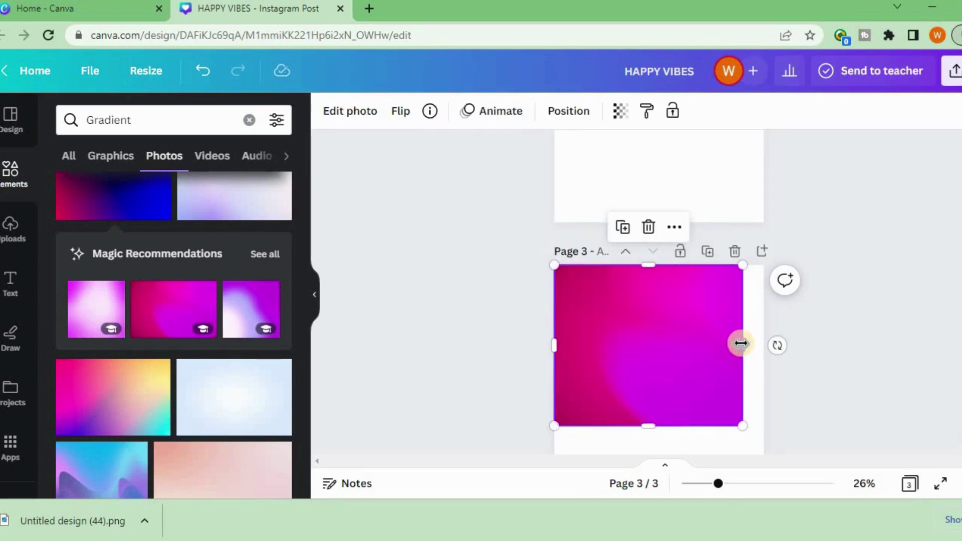
drag(739, 344, 762, 345)
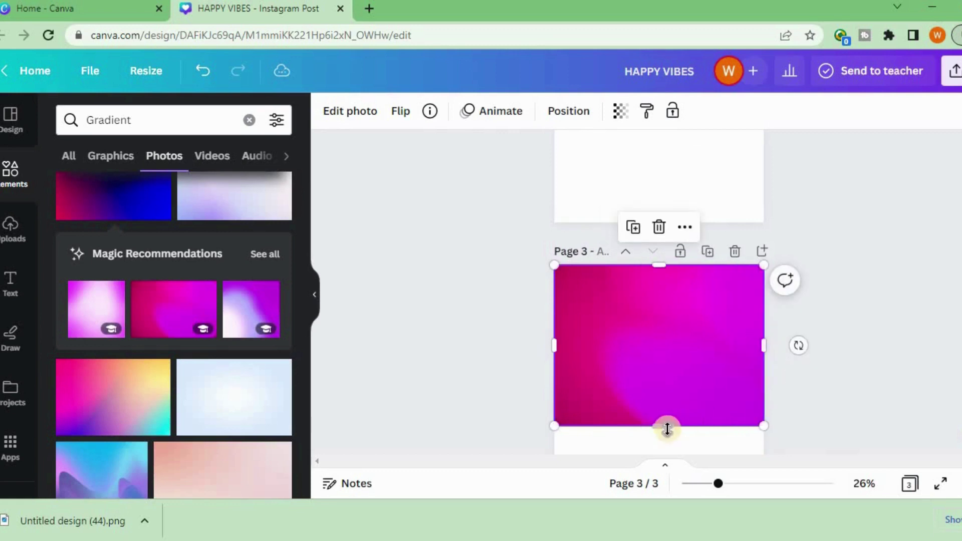
drag(663, 425, 654, 453)
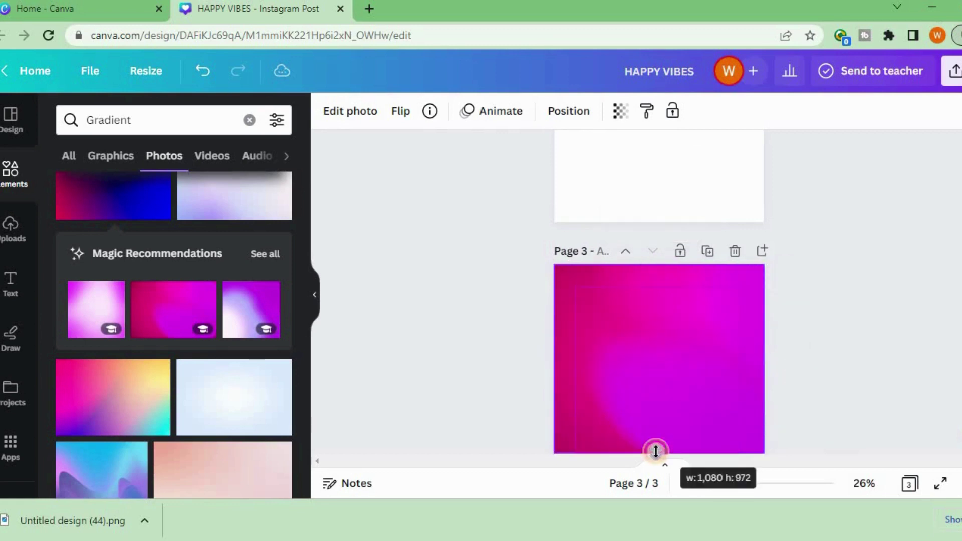
scroll(652, 458, down, 2)
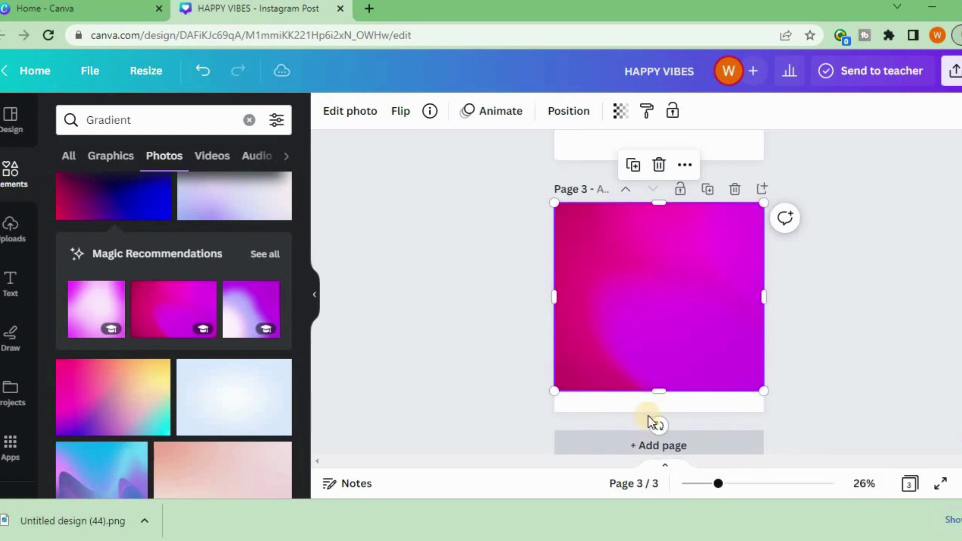
drag(656, 390, 658, 410)
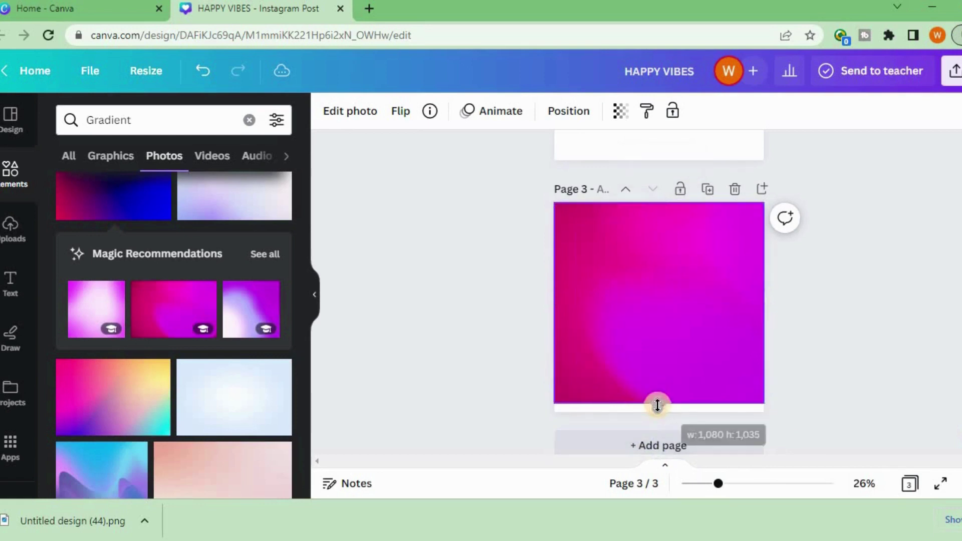
- Add a heading text box to page three and clear its placeholder text
click(11, 284)
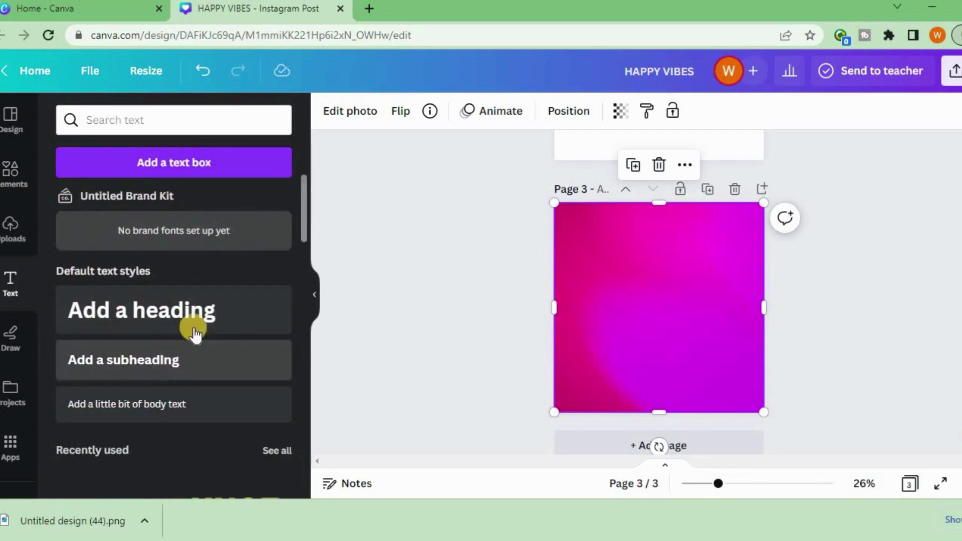
click(223, 318)
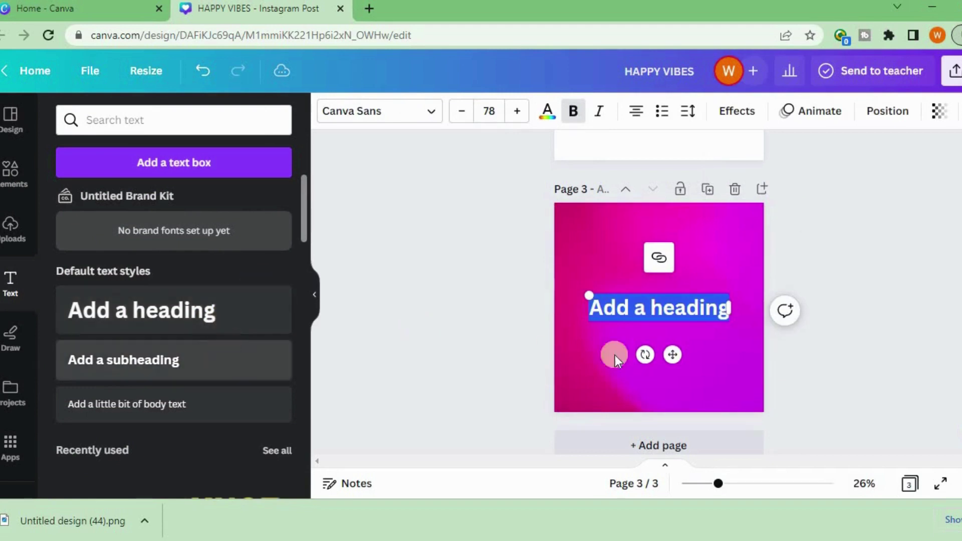
click(723, 308)
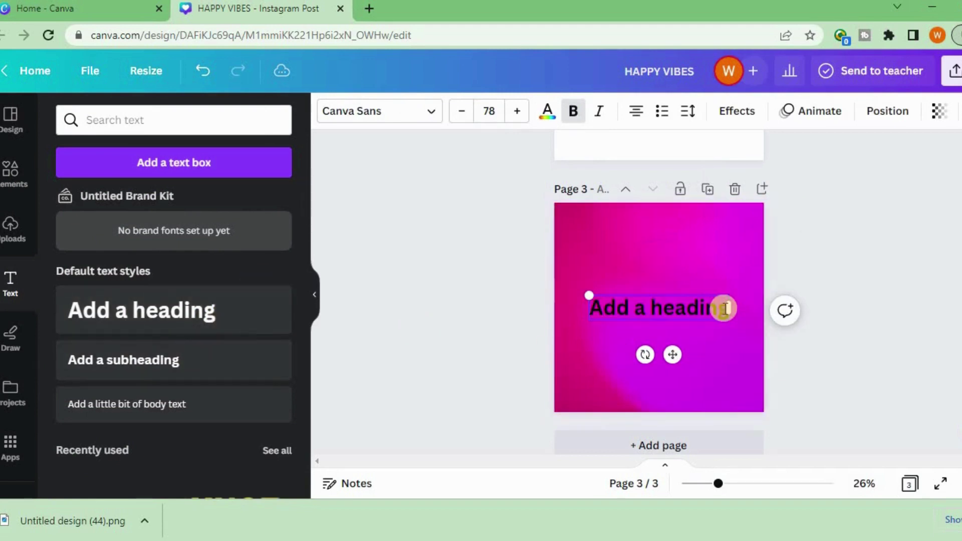
key(BackSpace)
key(BackSpace)
key(BackSpace)
key(BackSpace)
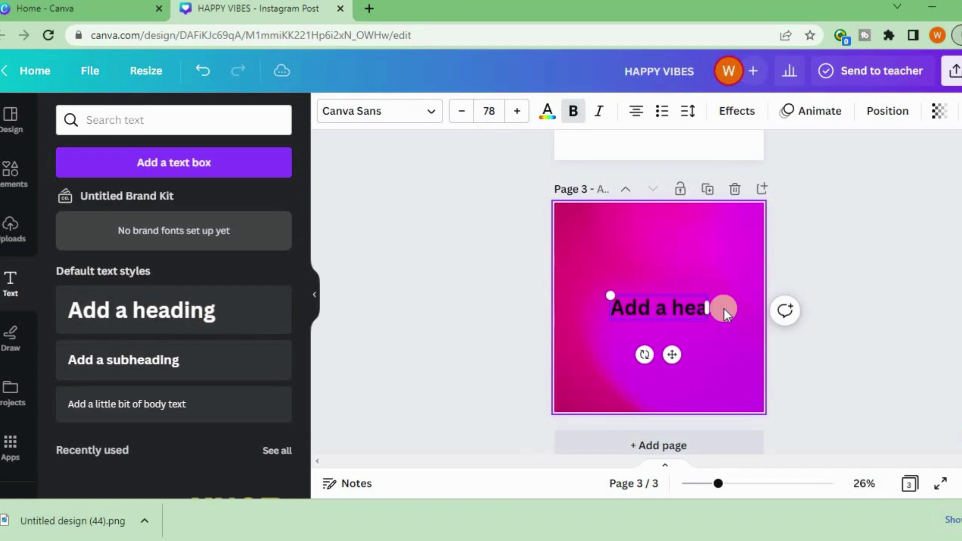
key(BackSpace)
key(BackSpace)
key(BackSpace)
key(BackSpace)
key(BackSpace)
key(BackSpace)
key(BackSpace)
key(BackSpace)
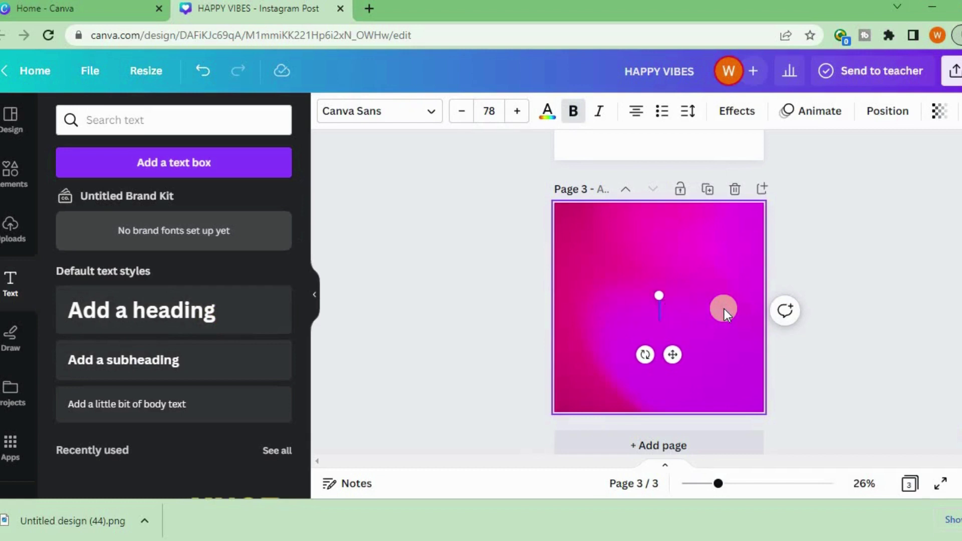
text(H)
text(APP)
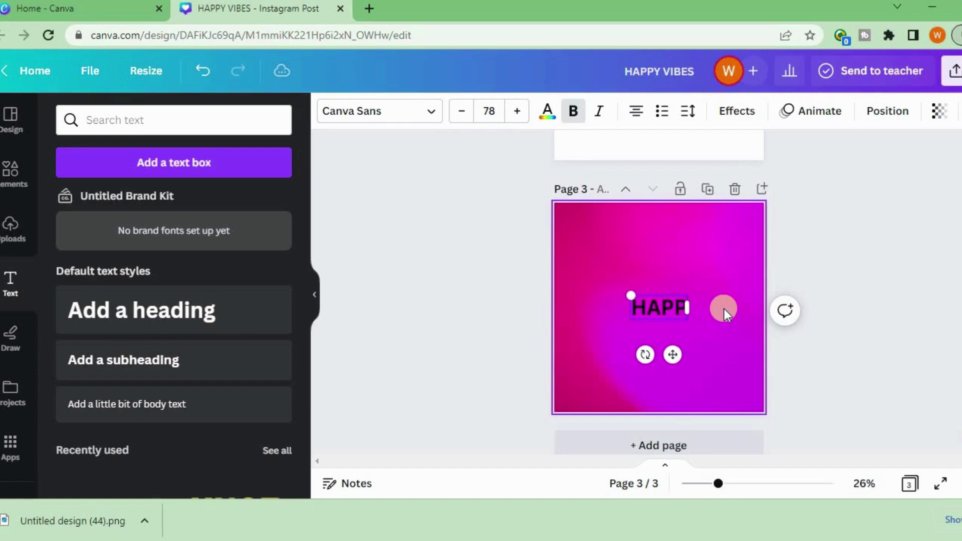
text(Y)
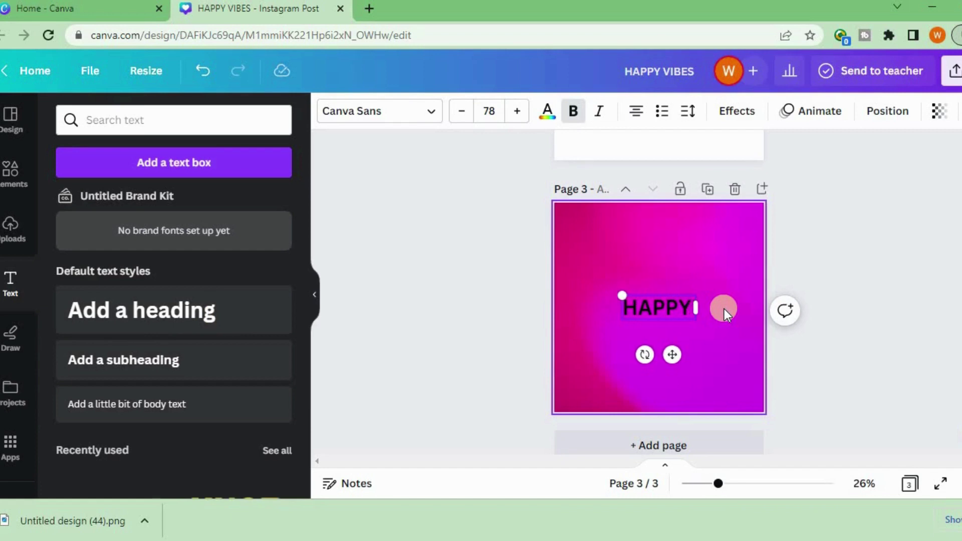
text( VIBES)
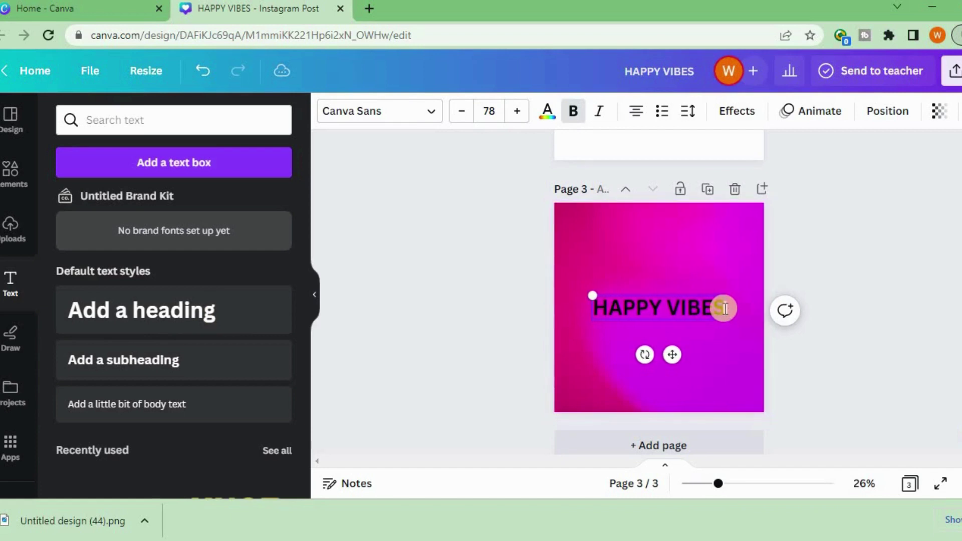
- Set the HAPPY VIBES heading in Aharoni Bold at size 100
click(432, 113)
scroll(230, 326, down, 1)
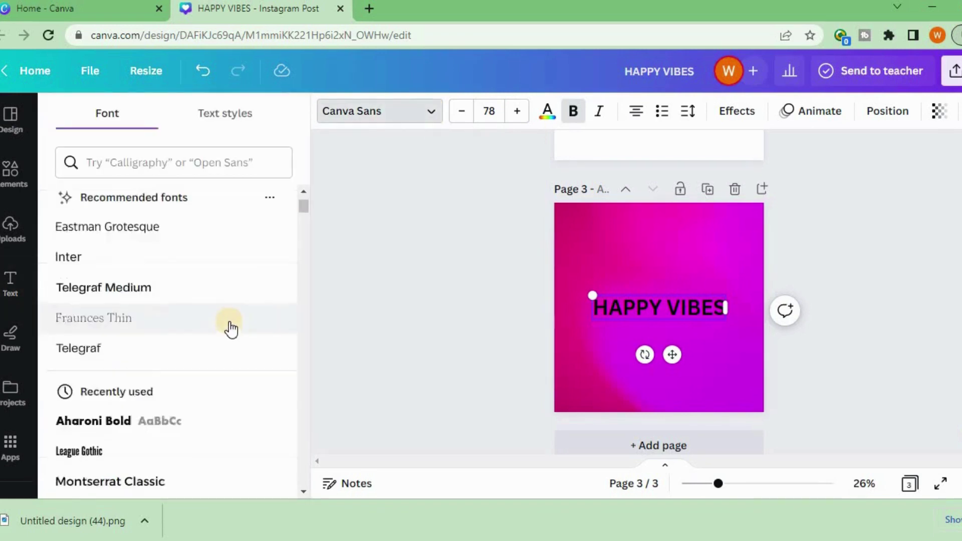
scroll(230, 326, down, 2)
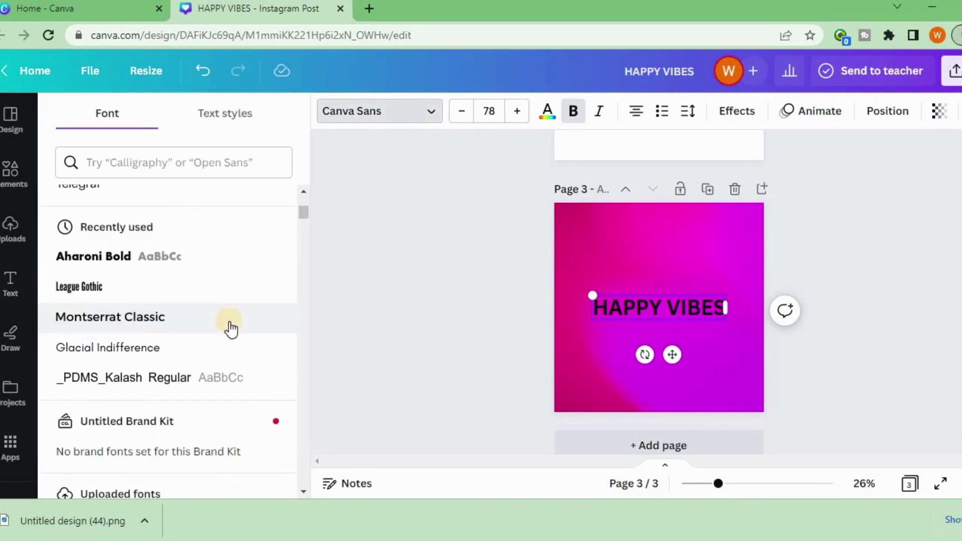
click(97, 257)
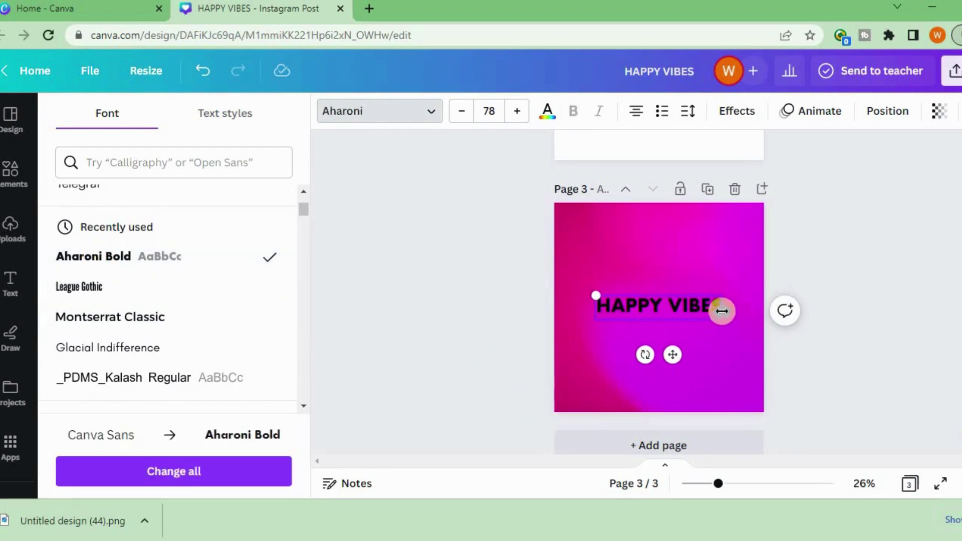
click(500, 111)
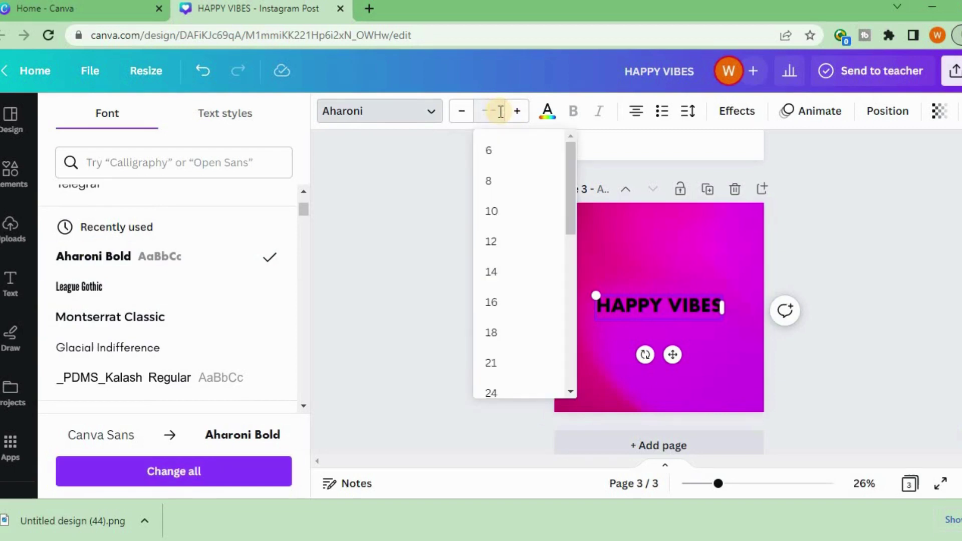
text(100)
click(683, 303)
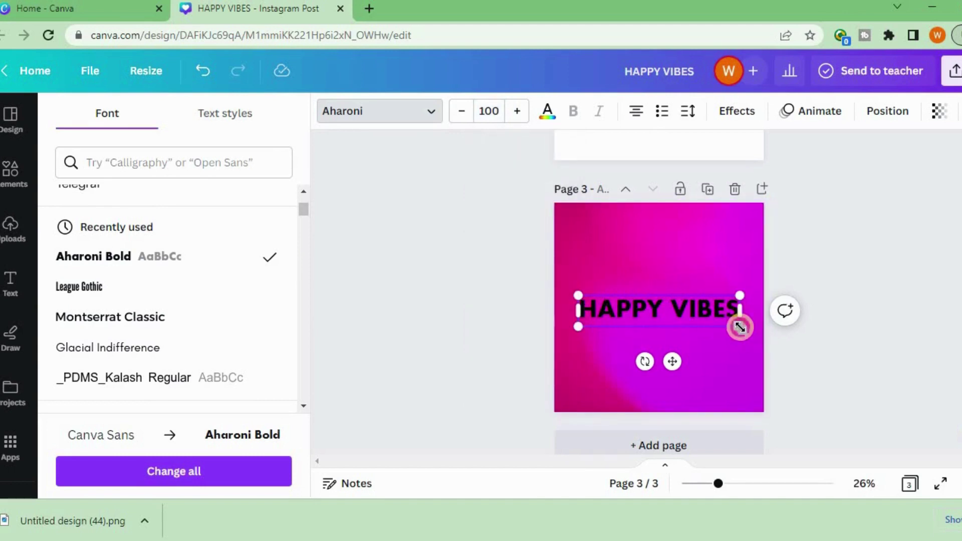
- Enlarge the heading to size 115 and shift it slightly left to recentre it
drag(739, 326, 756, 347)
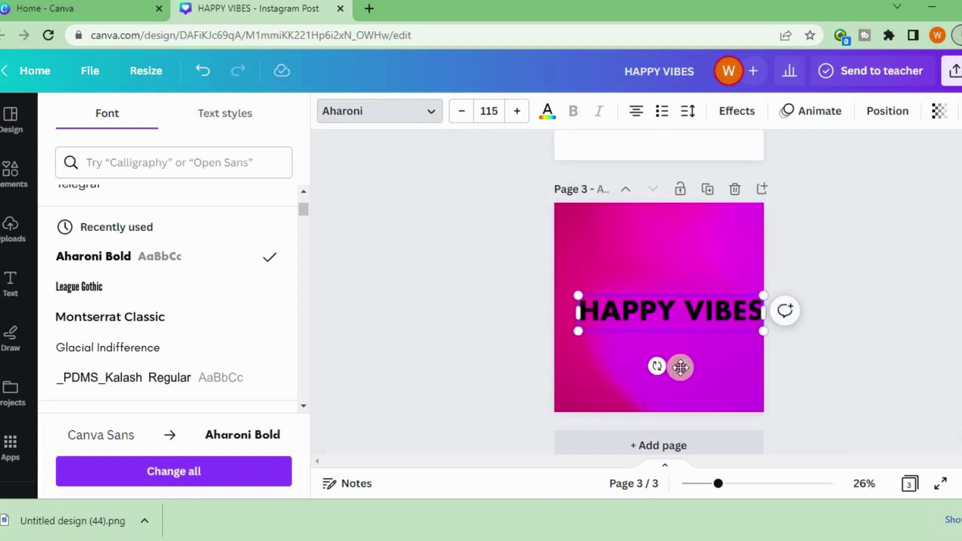
drag(681, 366, 669, 369)
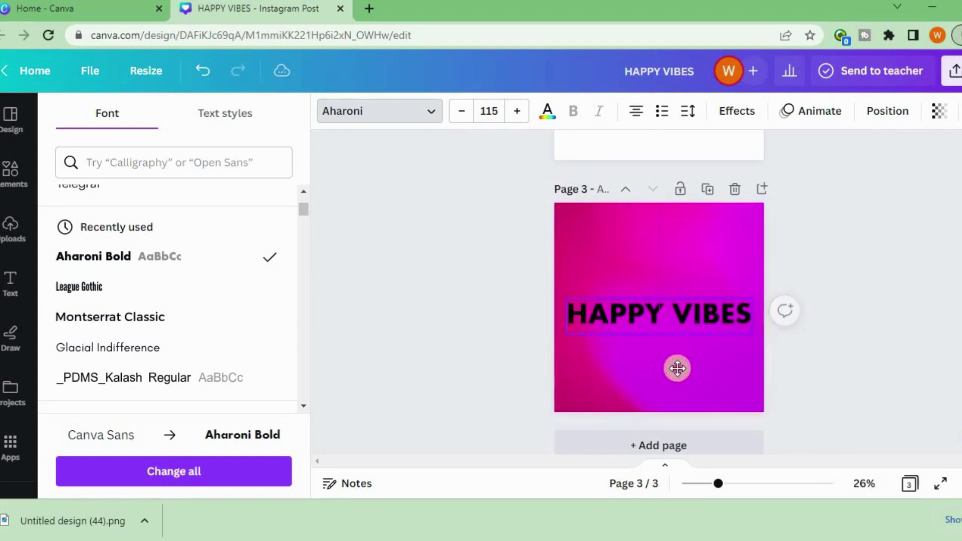
click(659, 244)
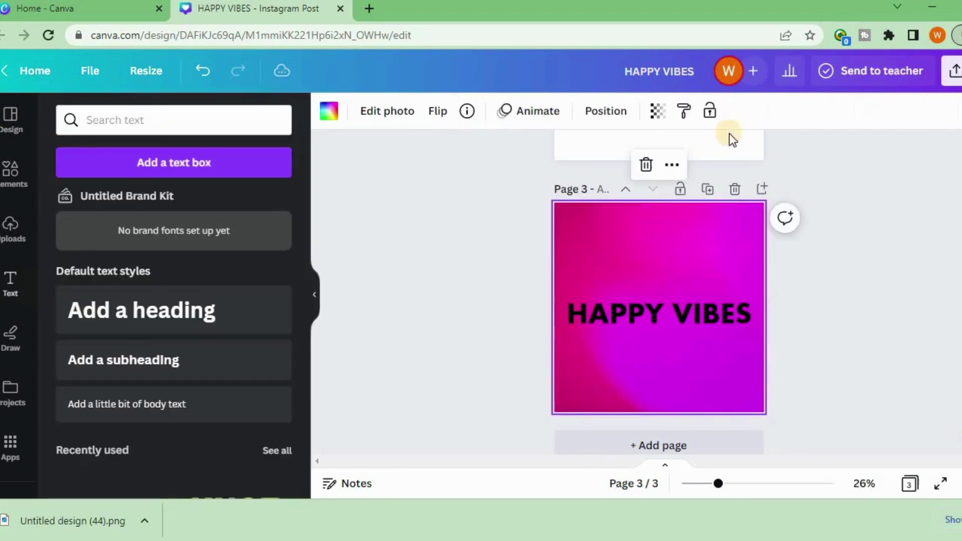
- Try Splice, Outline and Lift effects on HAPPY VIBES, then settle on the Hollow style
click(673, 307)
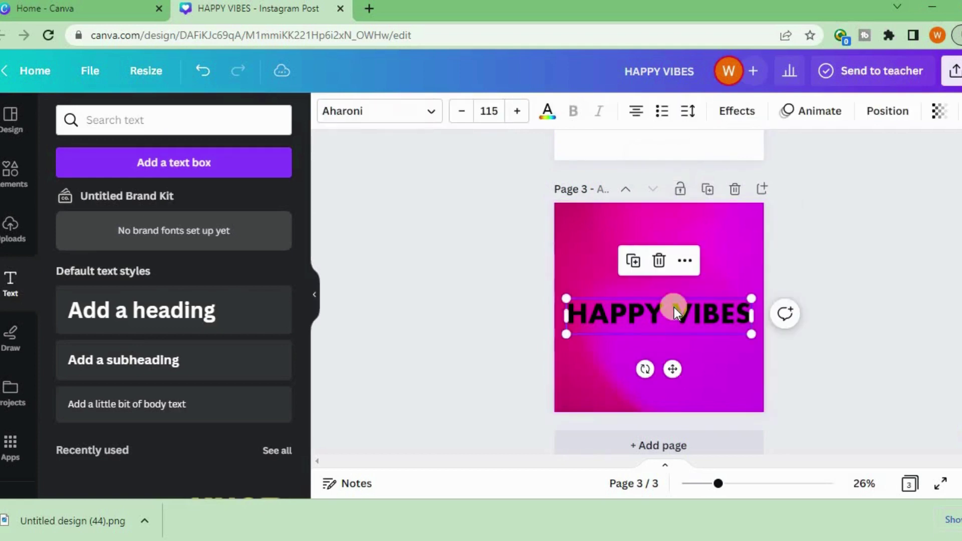
click(730, 111)
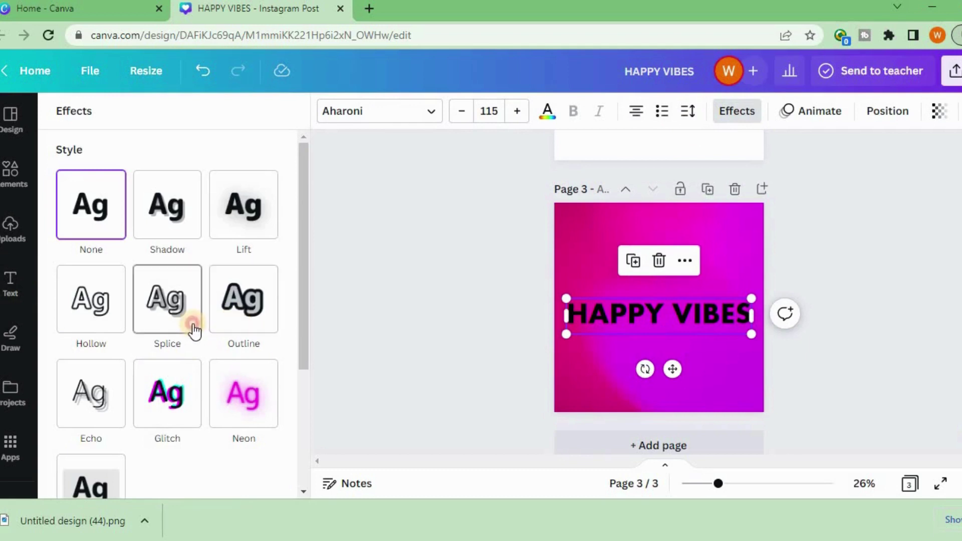
click(193, 329)
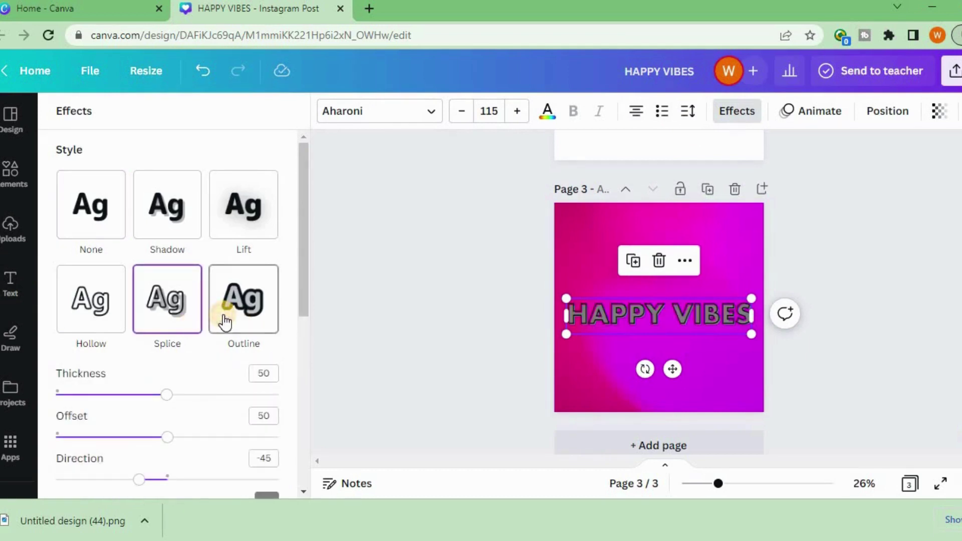
click(225, 321)
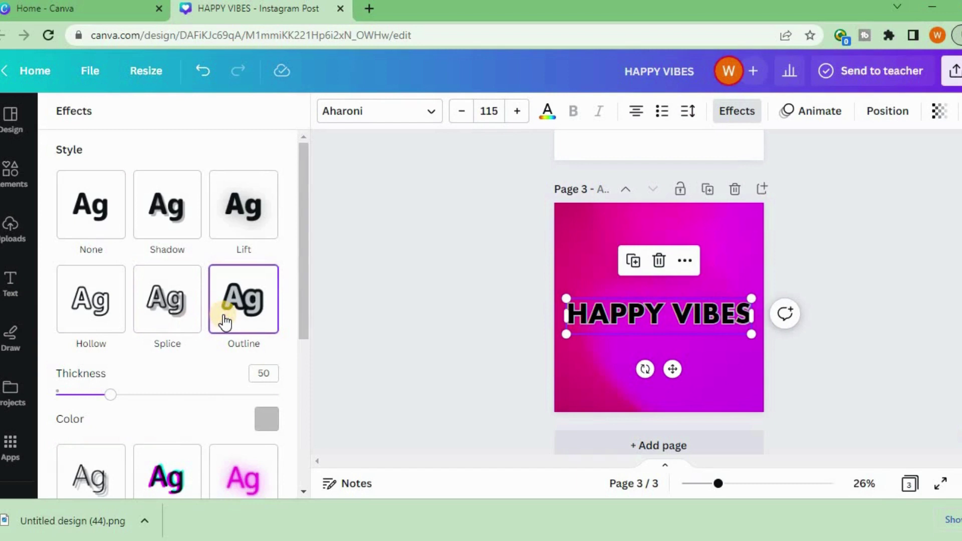
click(218, 239)
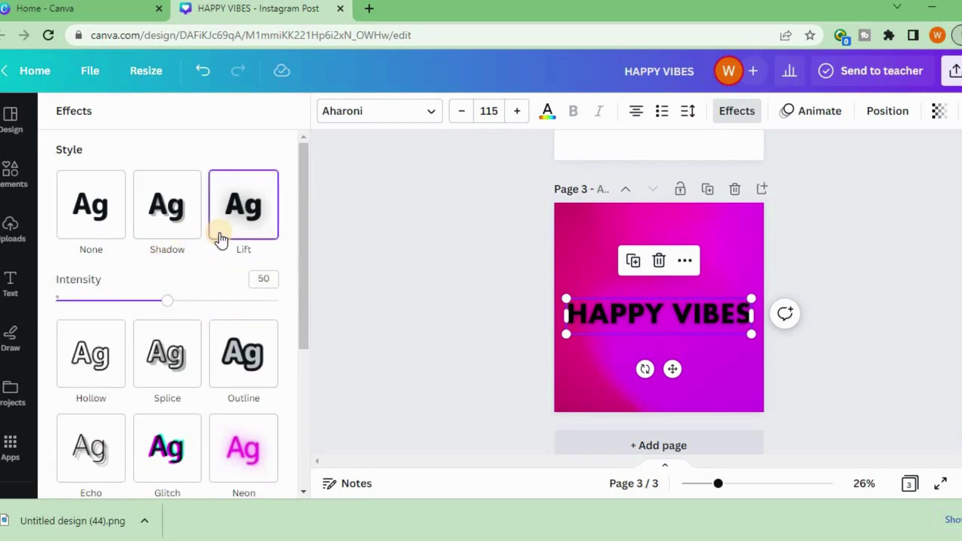
click(164, 373)
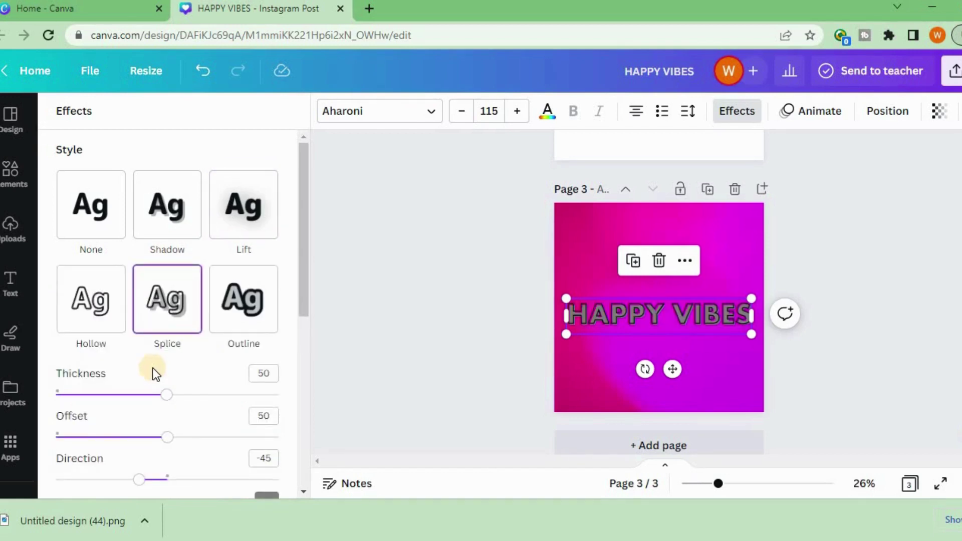
click(110, 322)
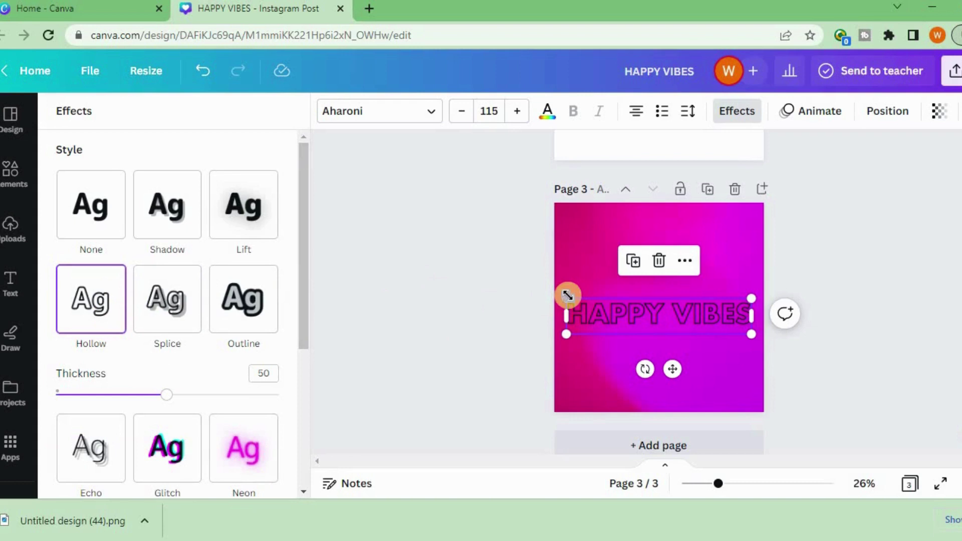
- Enlarge the hollow heading to size 130 and thicken its outline
drag(566, 295, 555, 293)
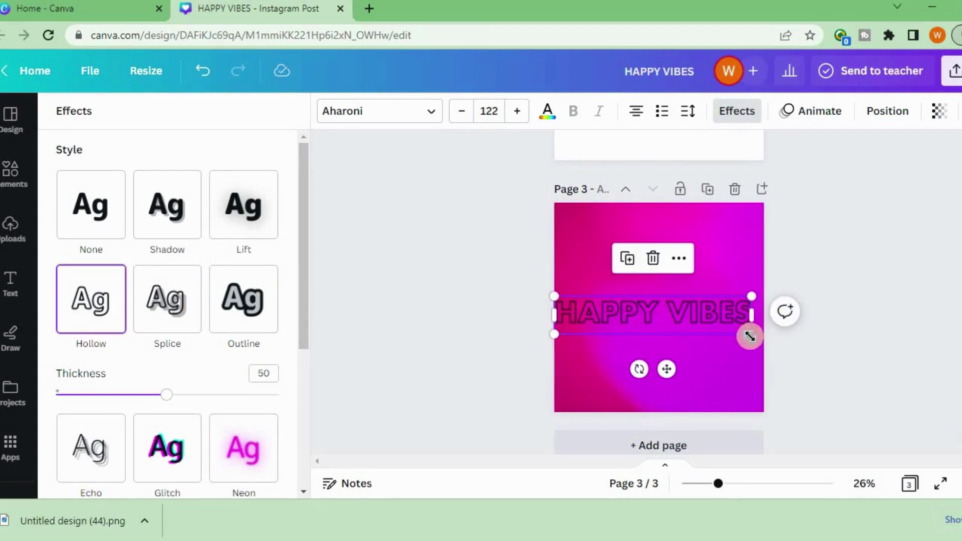
drag(749, 336, 757, 349)
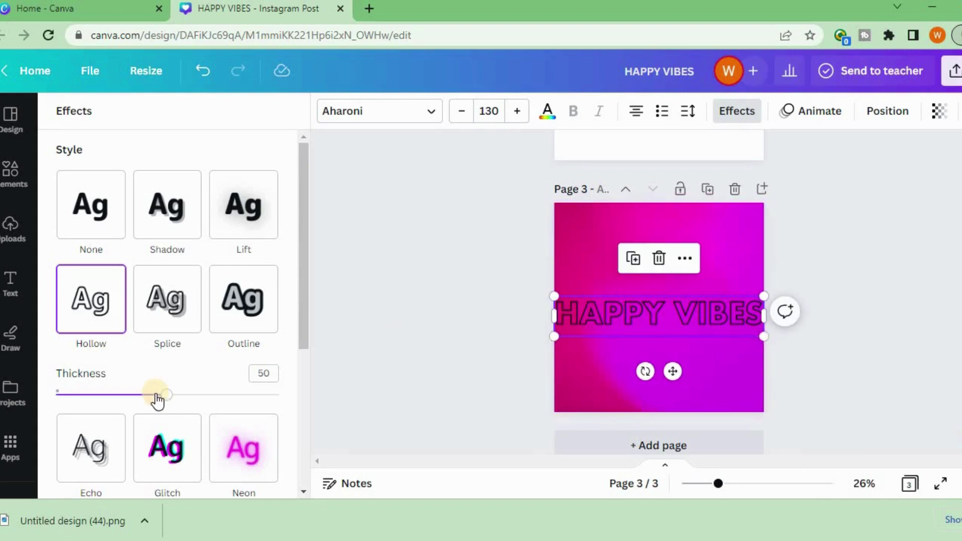
drag(168, 402, 229, 404)
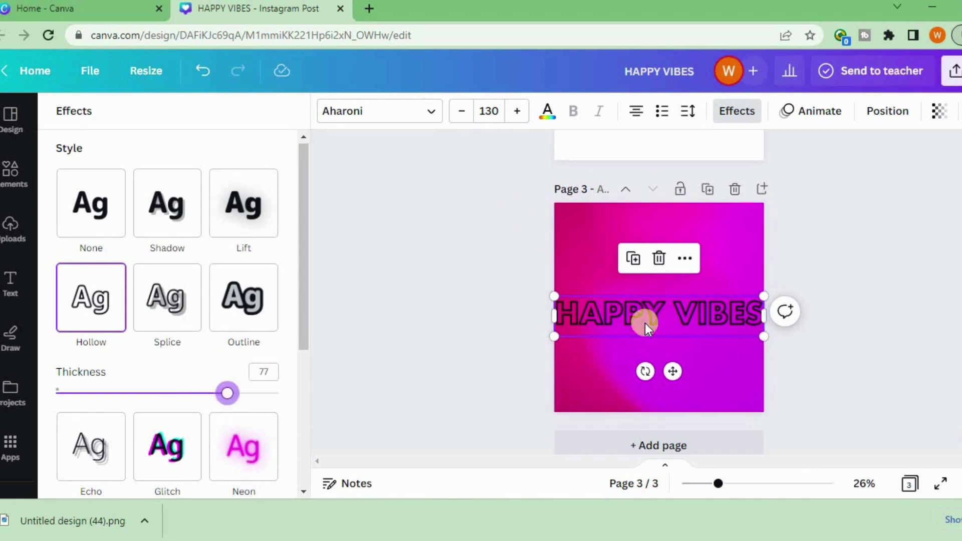
- Break HAPPY VIBES onto two lines and move the heading higher on the page
click(665, 321)
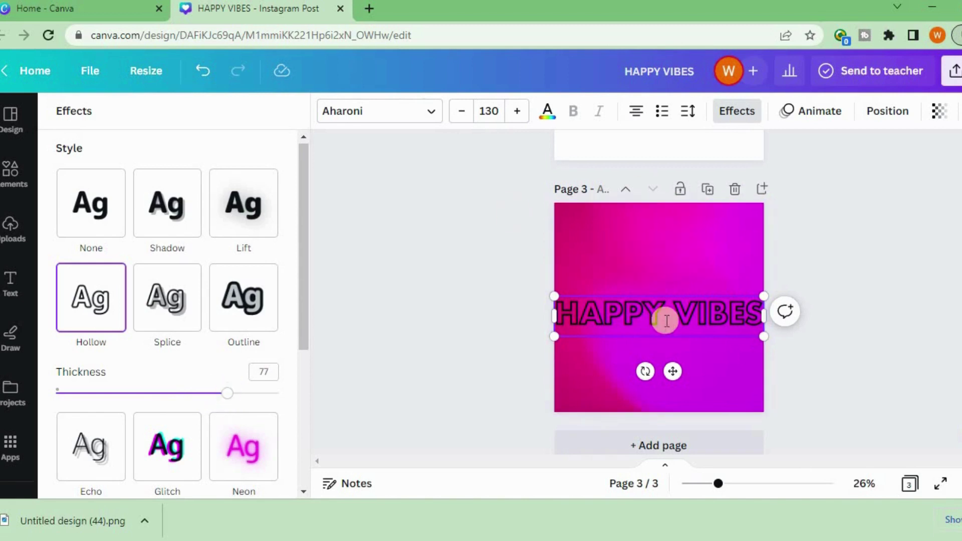
key(Return)
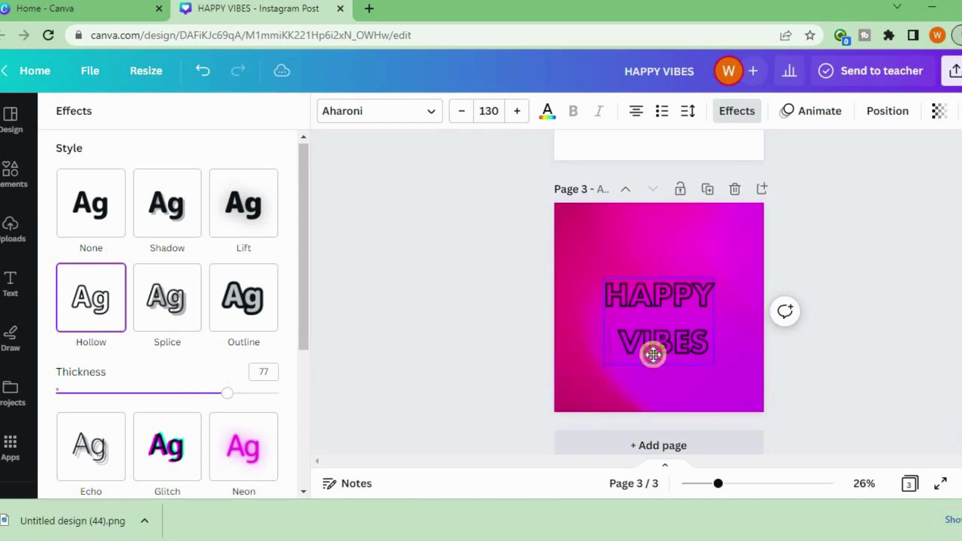
drag(656, 383, 651, 353)
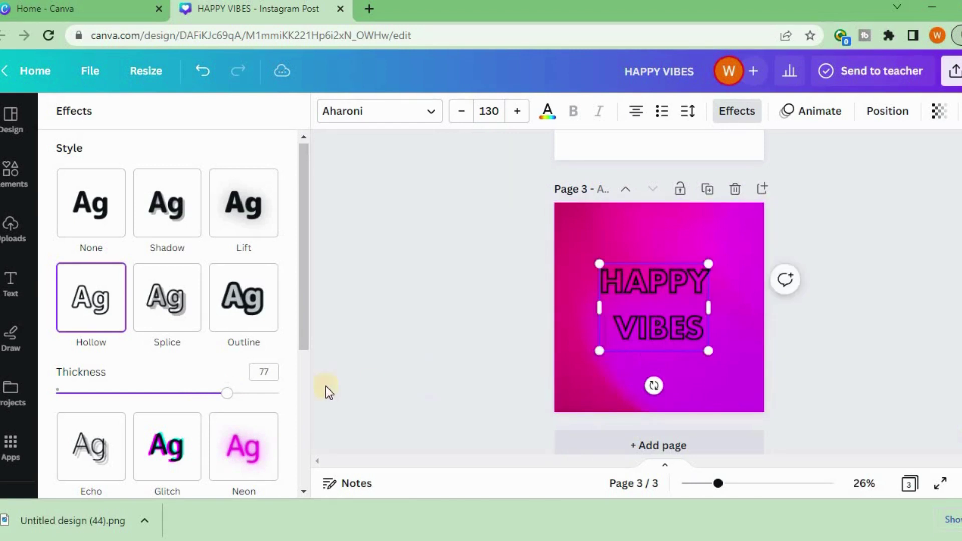
- Raise the Hollow outline thickness to 98
click(265, 392)
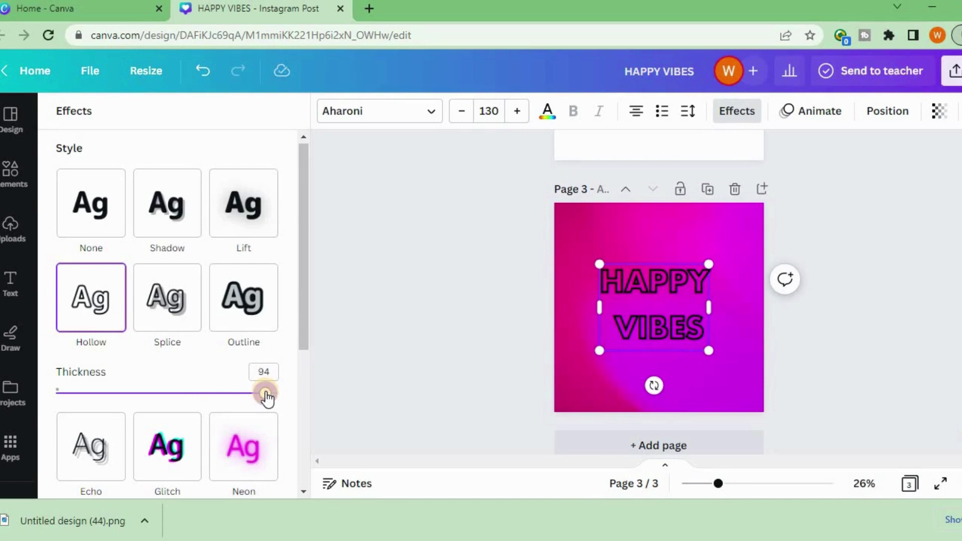
click(275, 393)
click(453, 272)
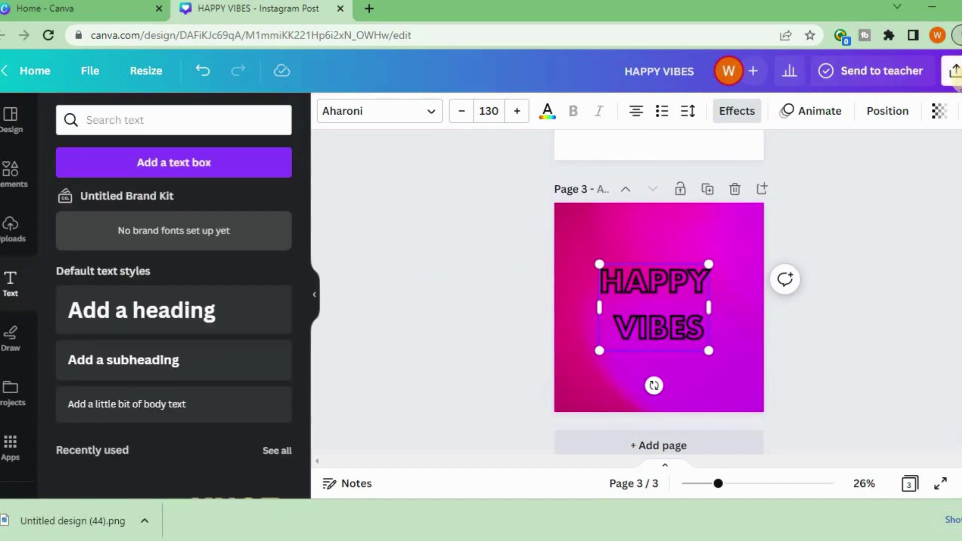
- Fade the hollow HAPPY VIBES heading down to transparency 21
click(936, 115)
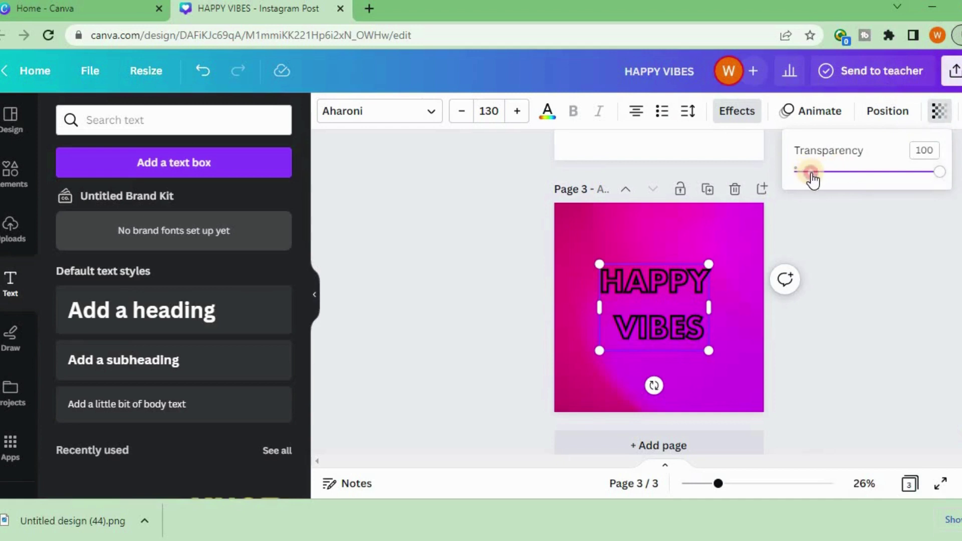
drag(812, 178, 820, 178)
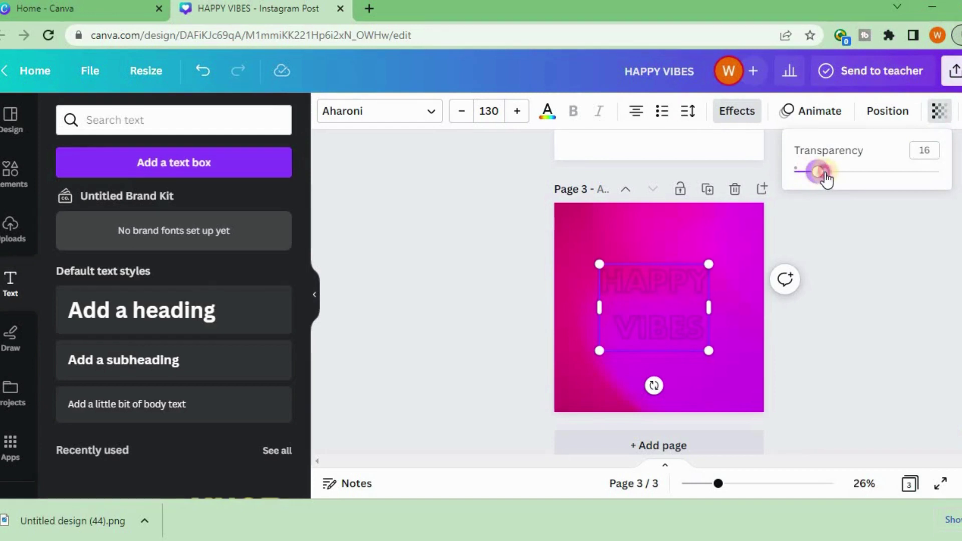
click(825, 178)
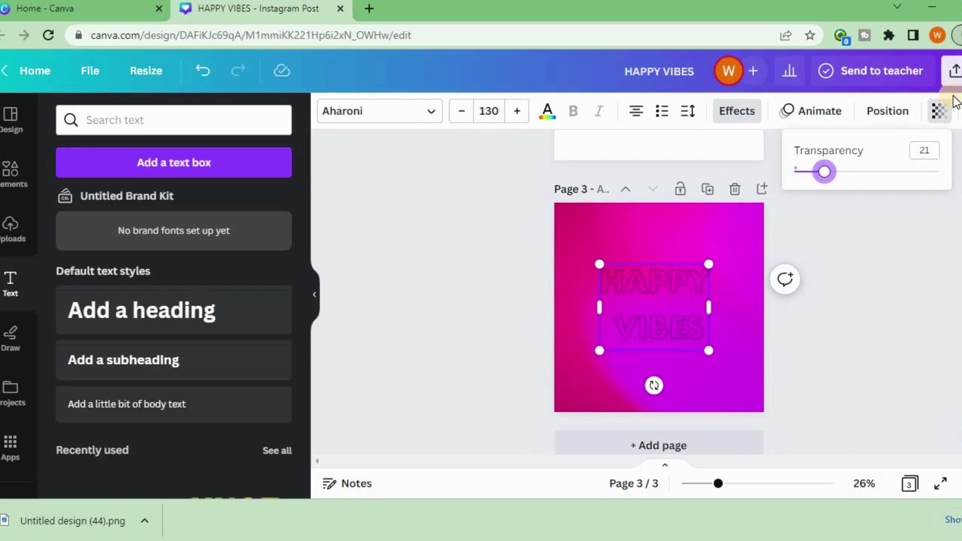
click(952, 71)
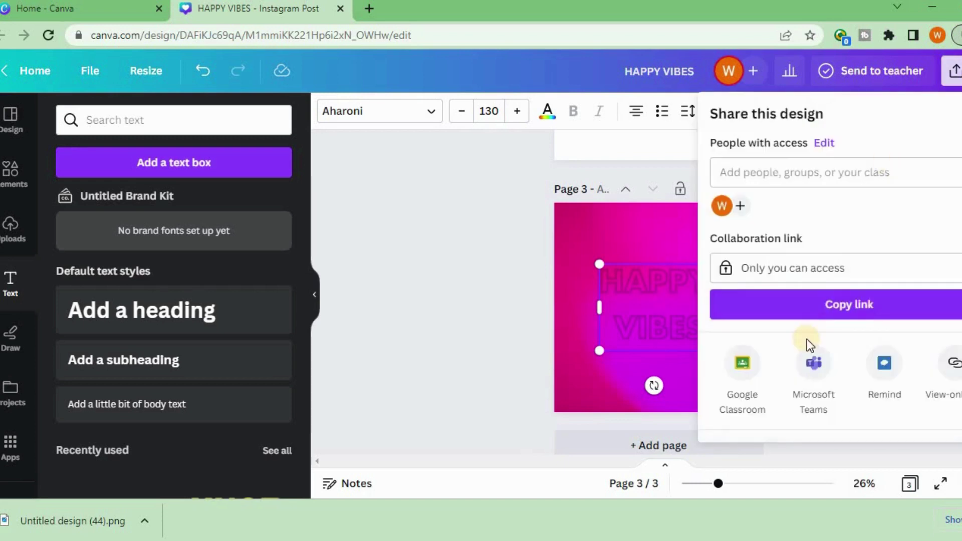
scroll(807, 340, down, 2)
- Download the whole design as PNG through the Share menu
click(831, 305)
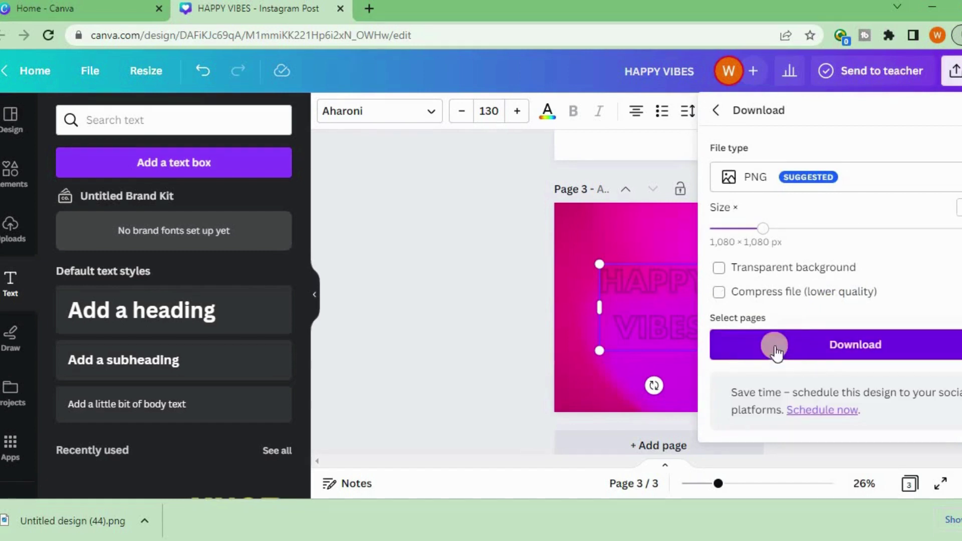
click(790, 347)
click(569, 285)
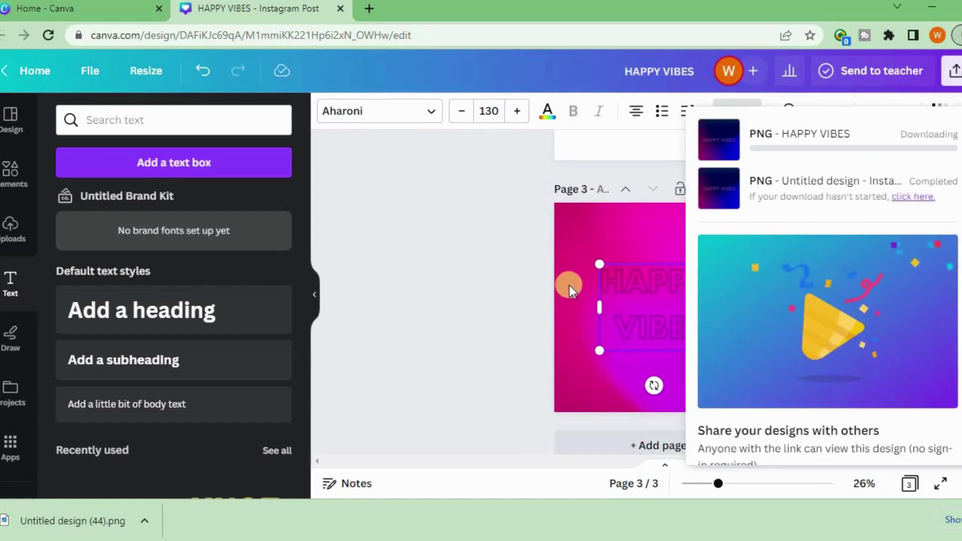
scroll(564, 279, up, 3)
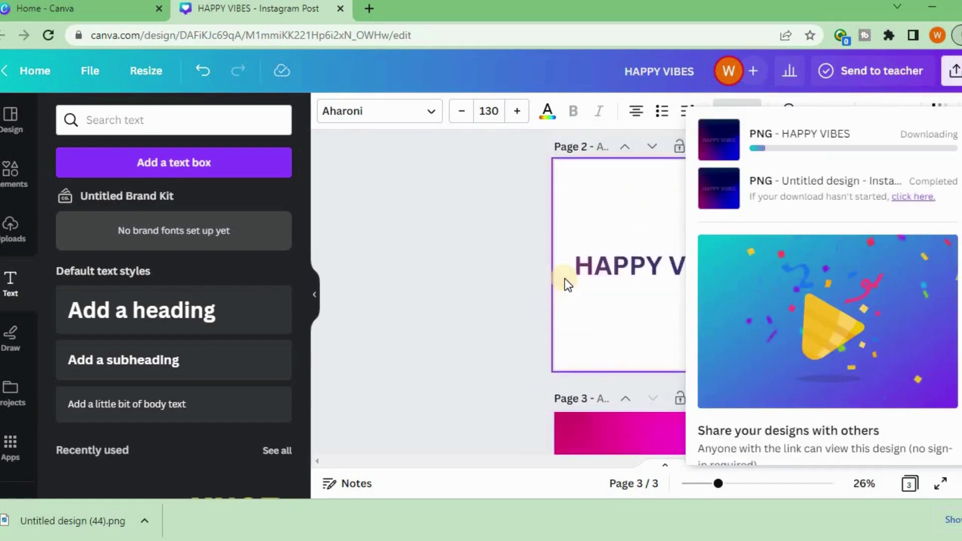
click(477, 268)
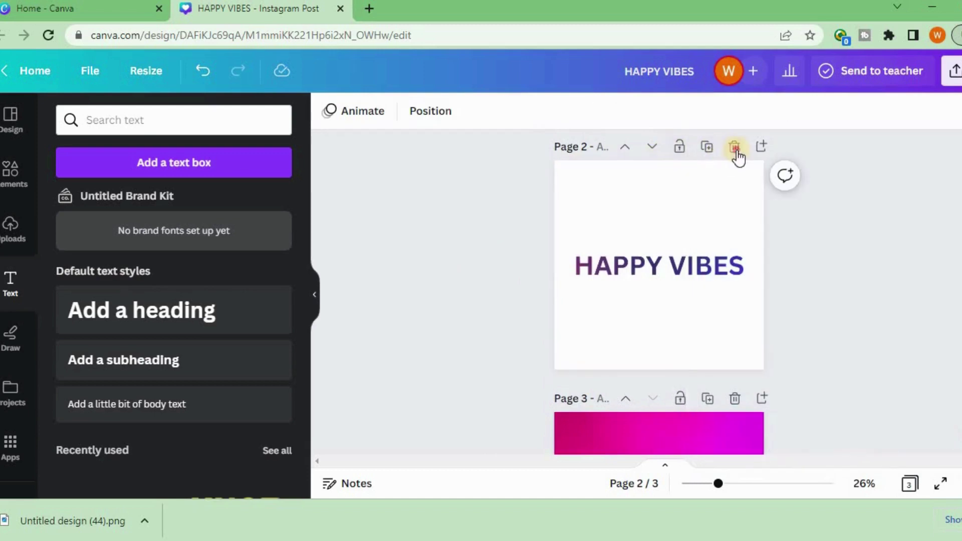
- Delete the white and dark HAPPY VIBES pages, leaving only the magenta one
click(734, 147)
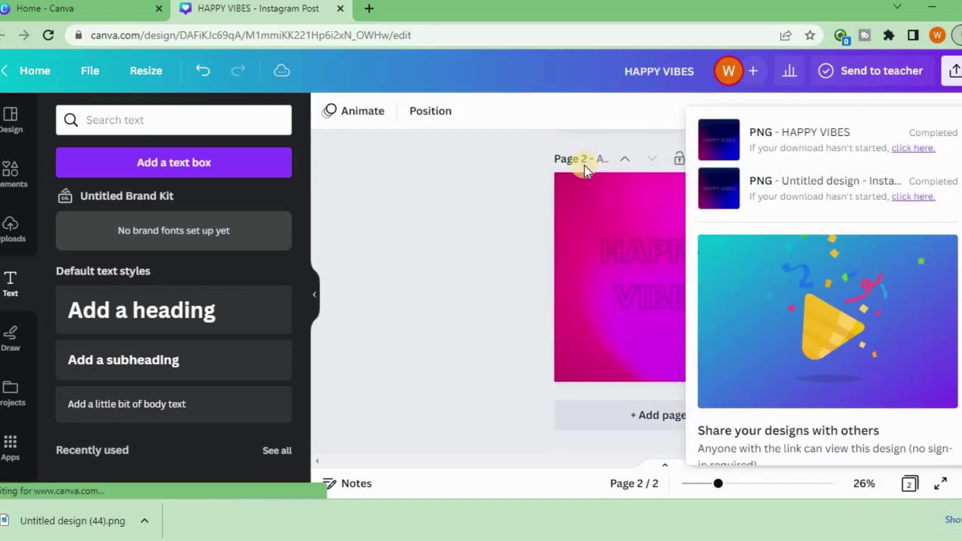
scroll(584, 165, up, 3)
click(515, 165)
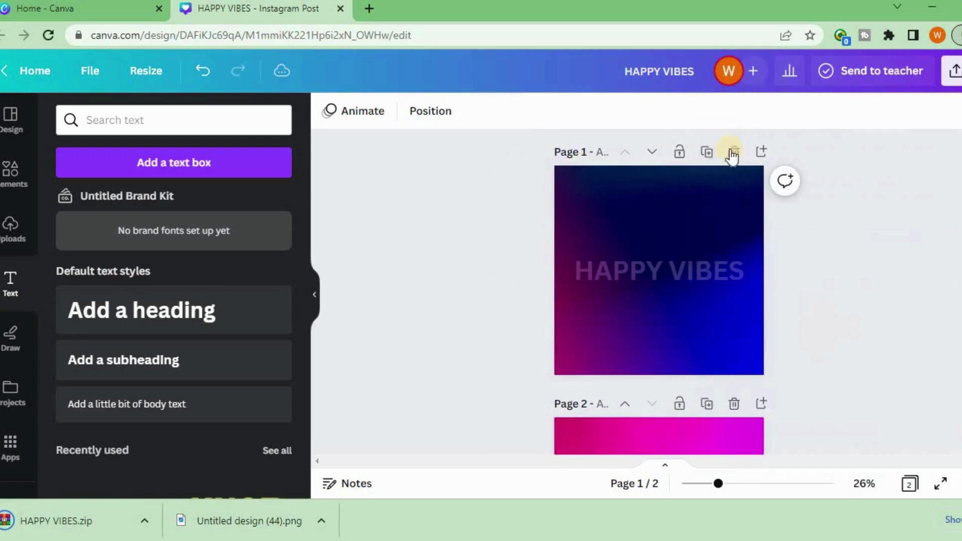
click(734, 152)
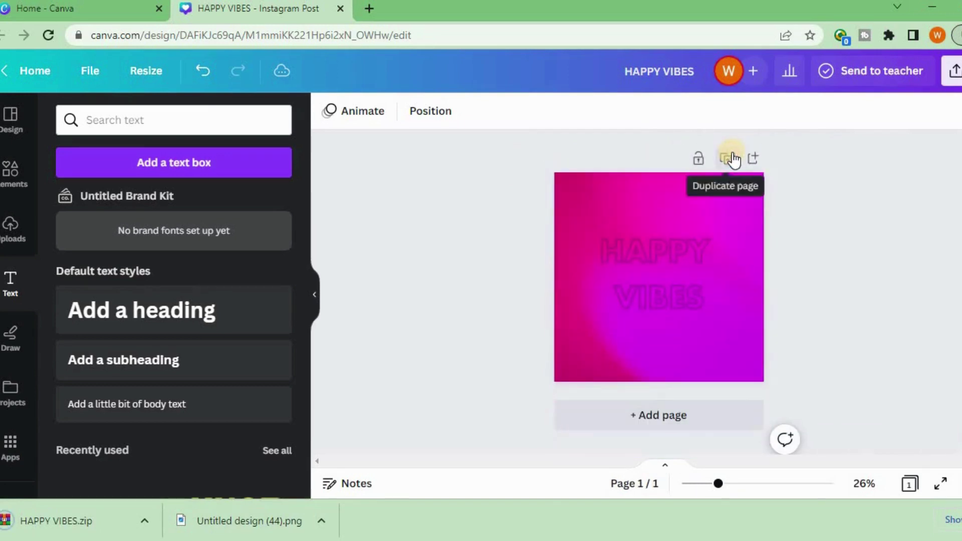
- Download the remaining magenta page as HAPPY VIBES.png
click(952, 73)
scroll(837, 282, down, 2)
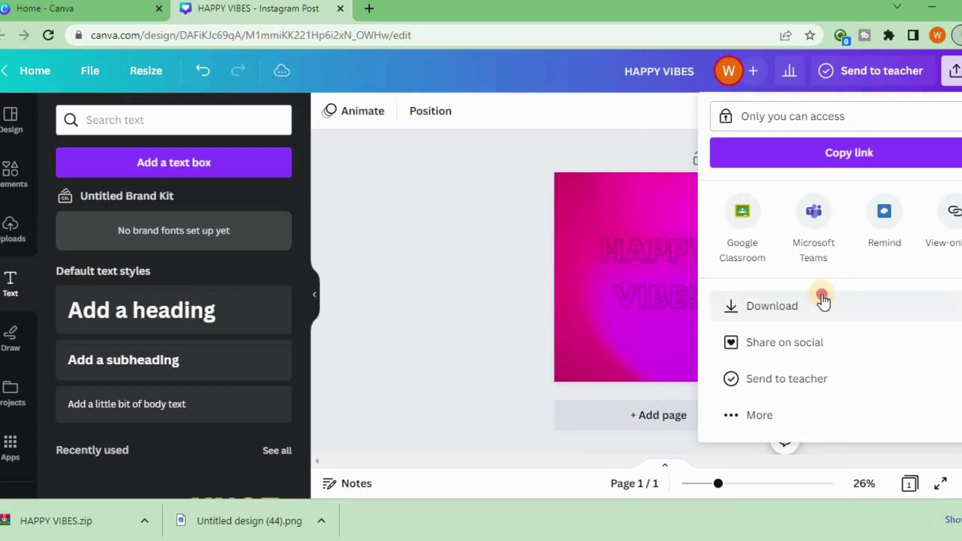
click(823, 300)
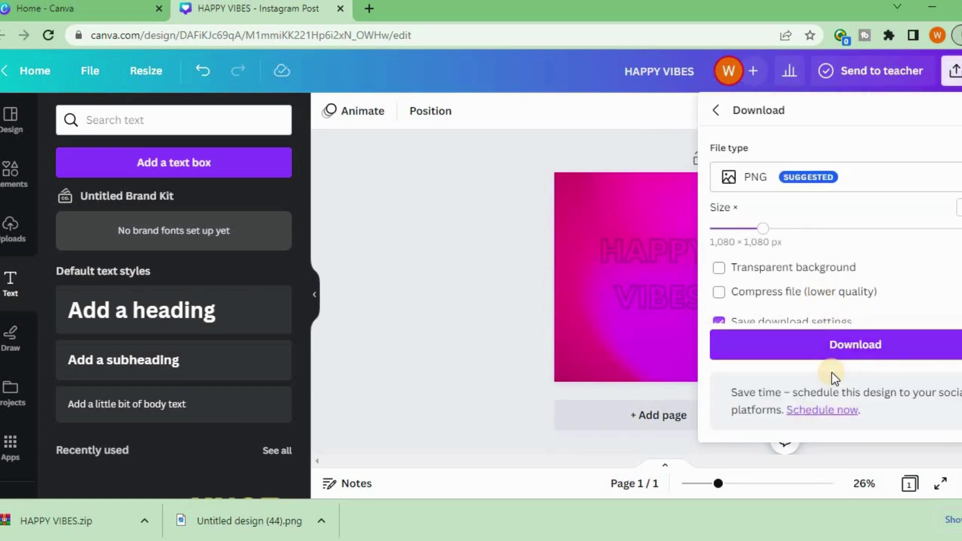
click(849, 342)
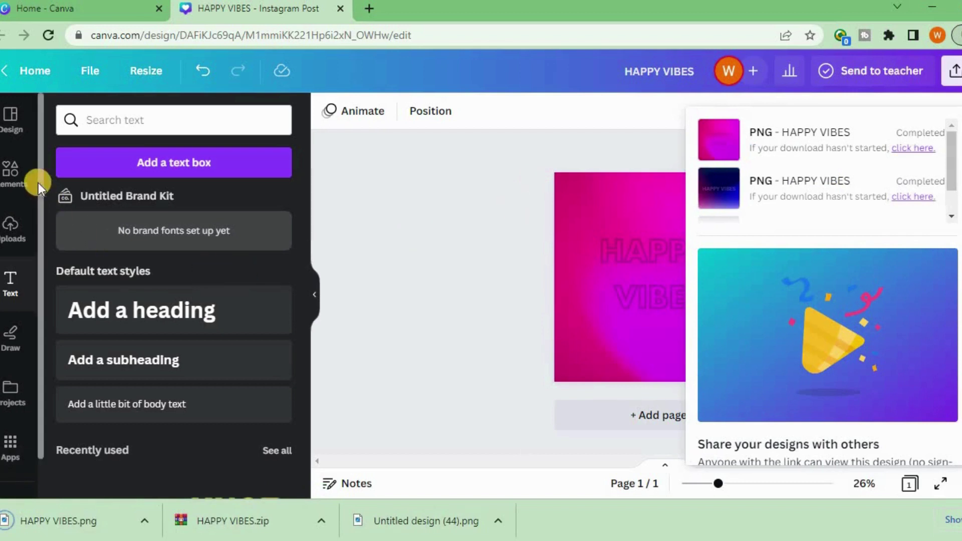
- Upload HAPPY VIBES.png from Downloads into the library and add a blank second page
click(13, 234)
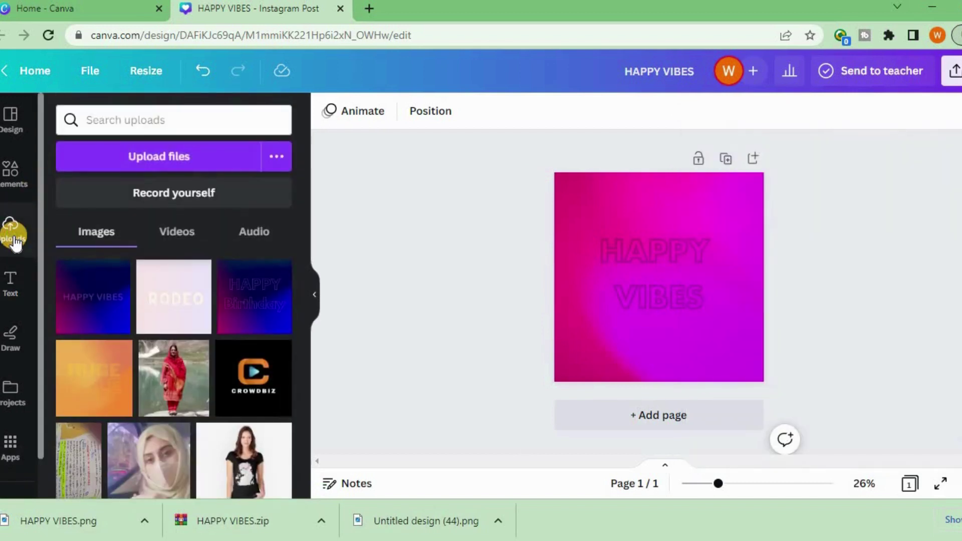
click(163, 160)
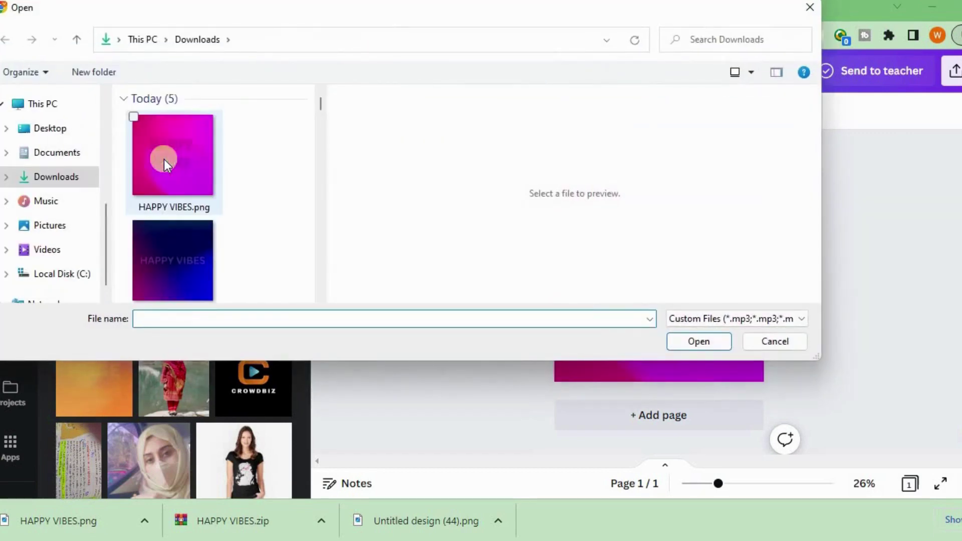
click(164, 159)
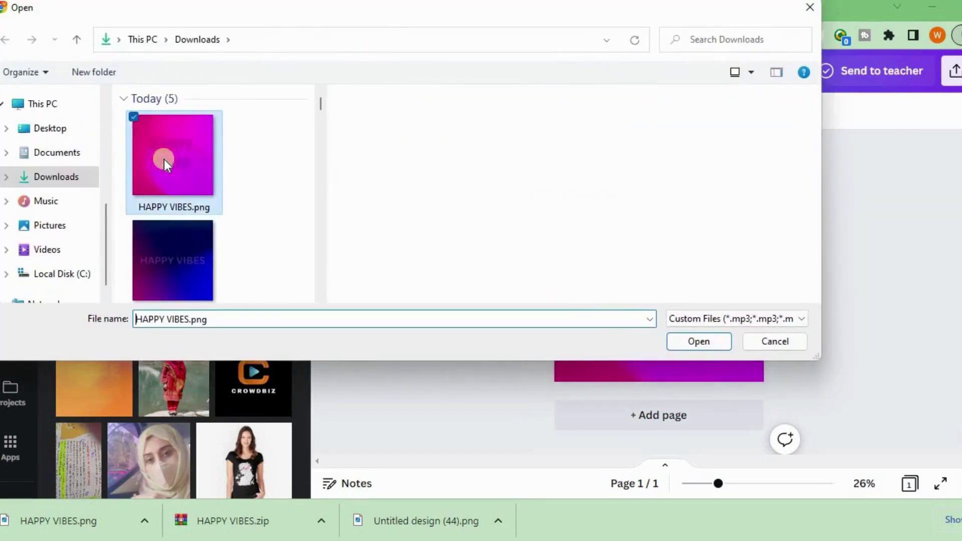
click(679, 339)
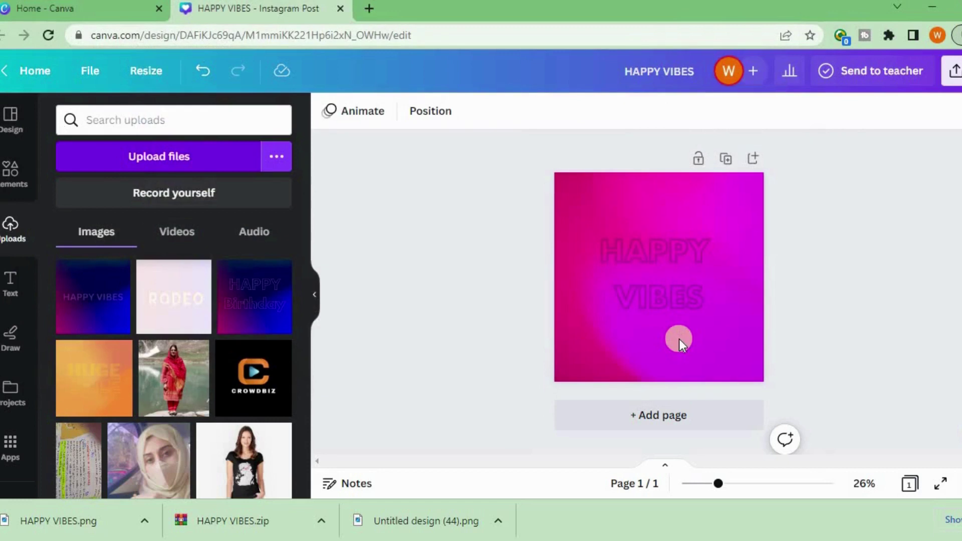
click(657, 425)
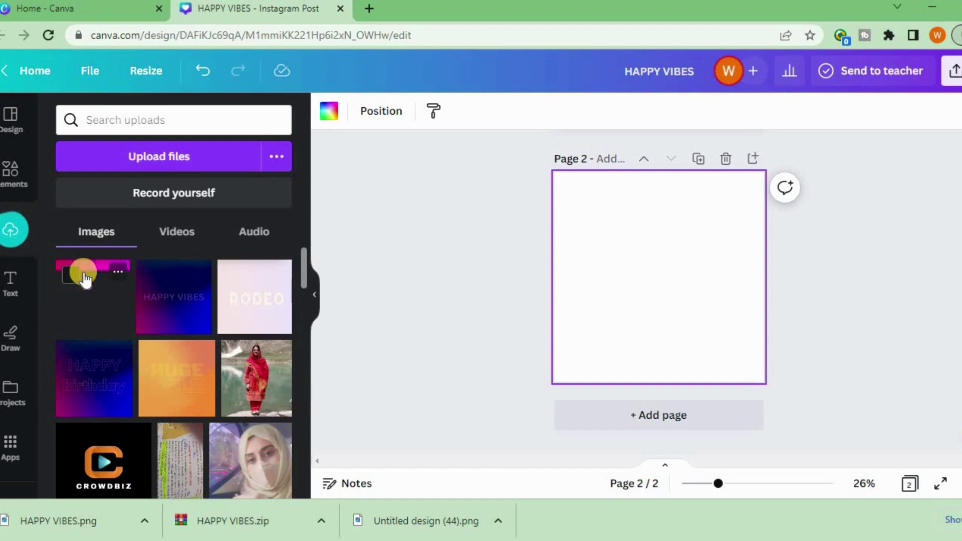
- Place the uploaded pink HAPPY VIBES image on page two and stretch it to all four edges
click(101, 297)
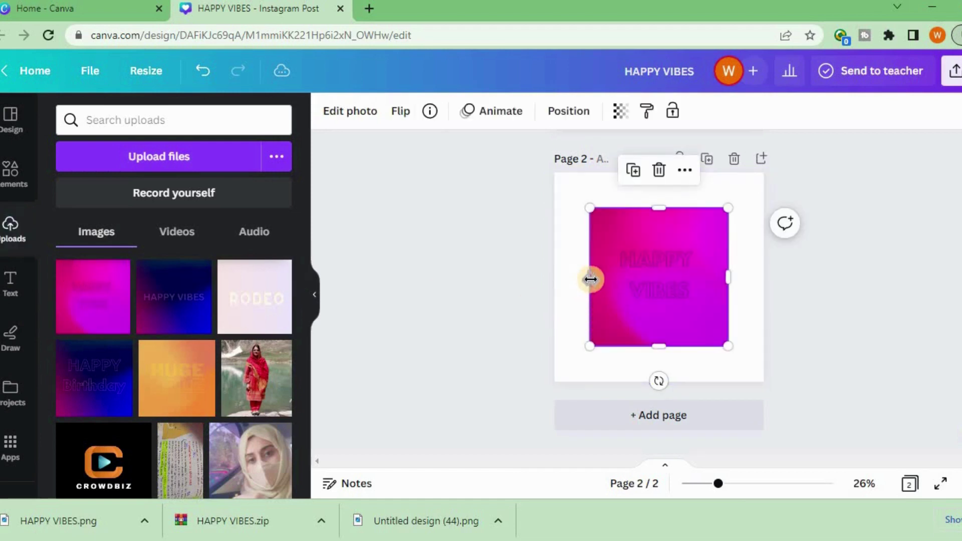
drag(590, 278, 553, 275)
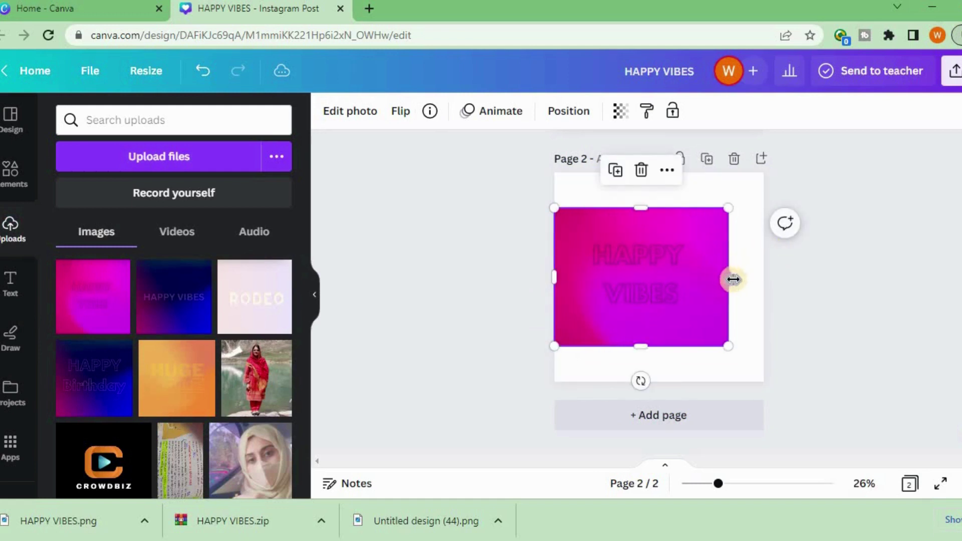
right_click(751, 282)
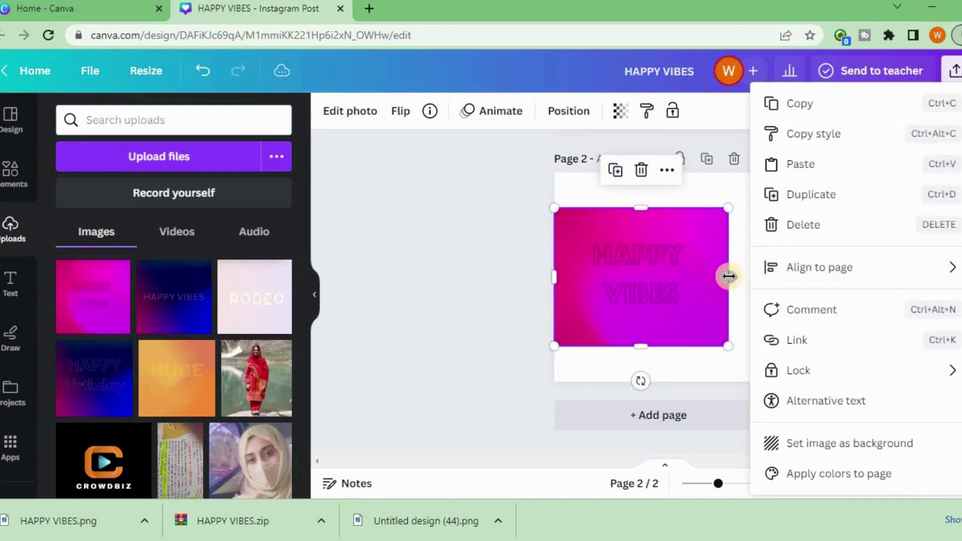
drag(727, 277, 770, 275)
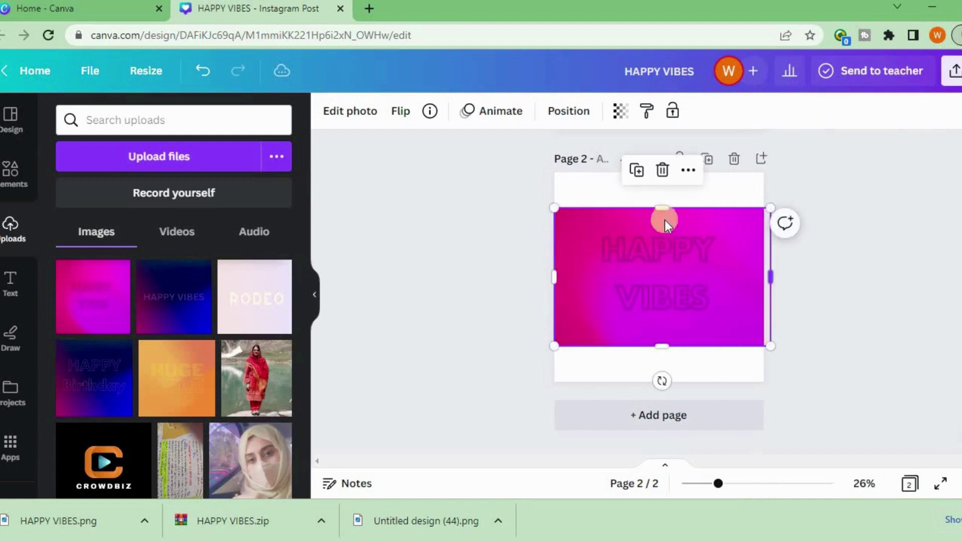
drag(659, 208, 659, 172)
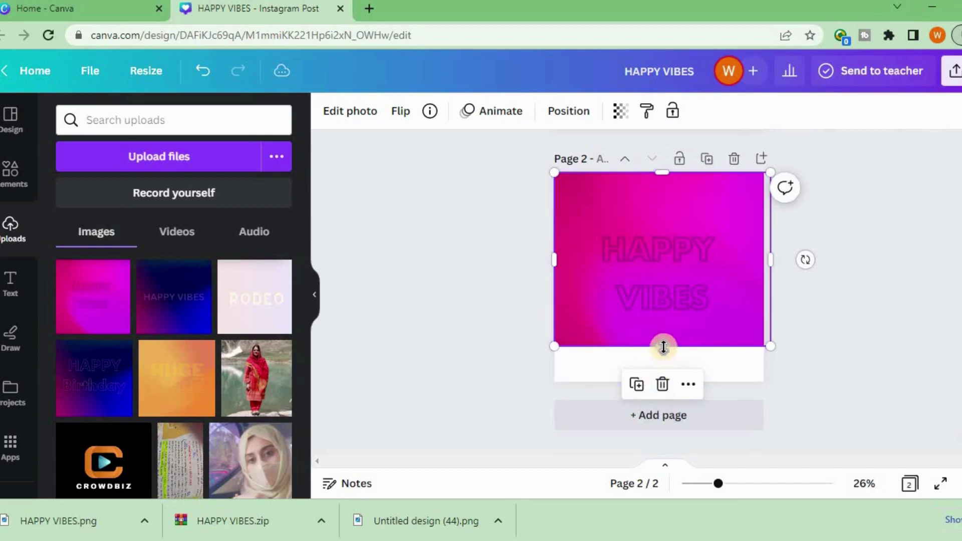
right_click(661, 362)
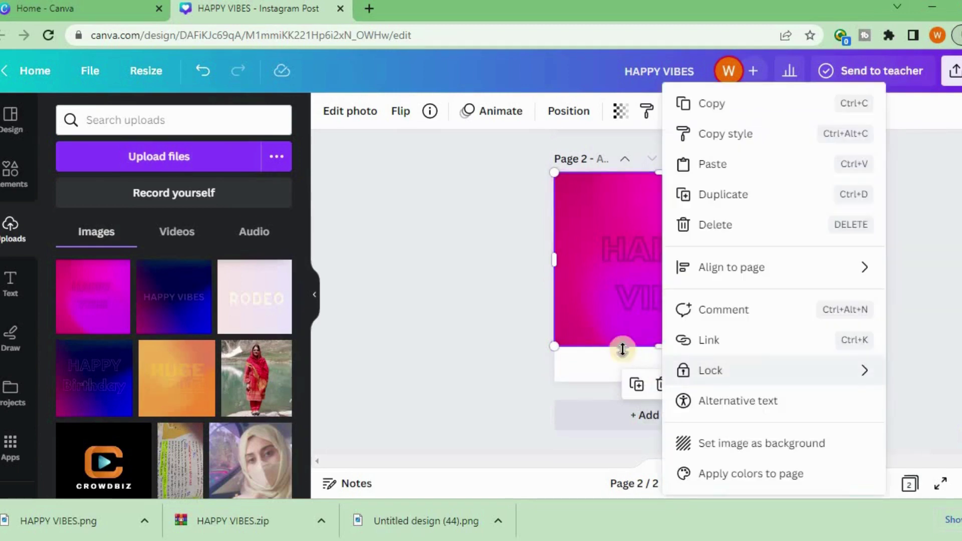
drag(565, 347, 565, 381)
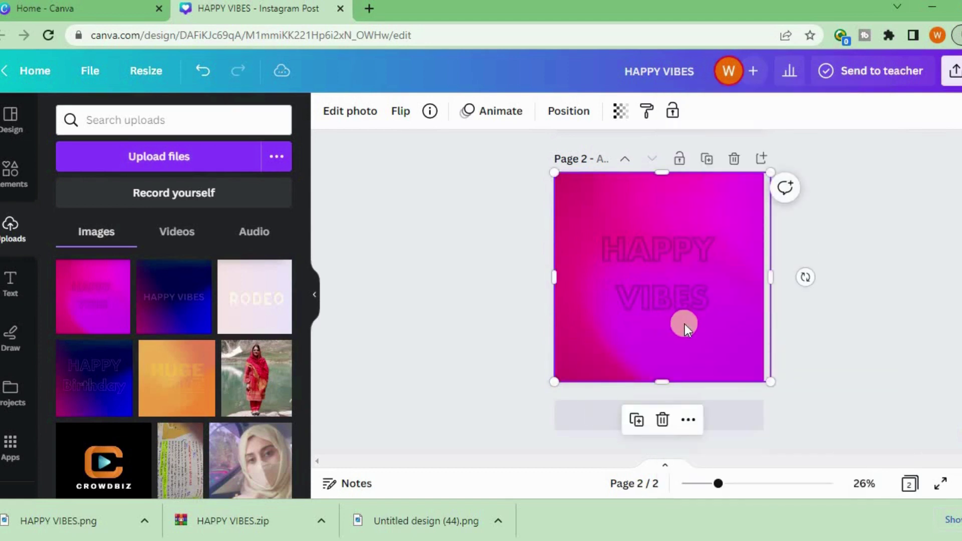
- Run BG Remover on the pink image to keep only the outlined lettering
click(361, 121)
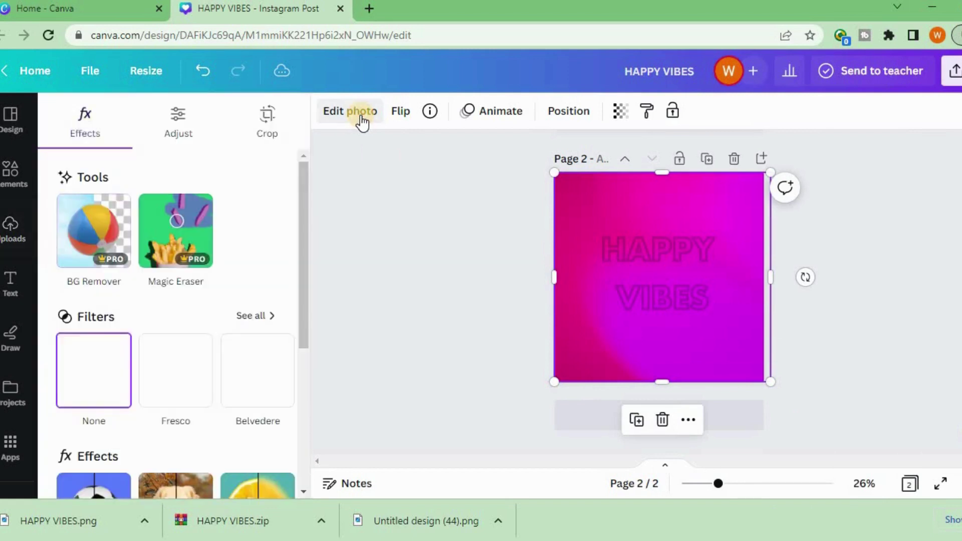
click(114, 233)
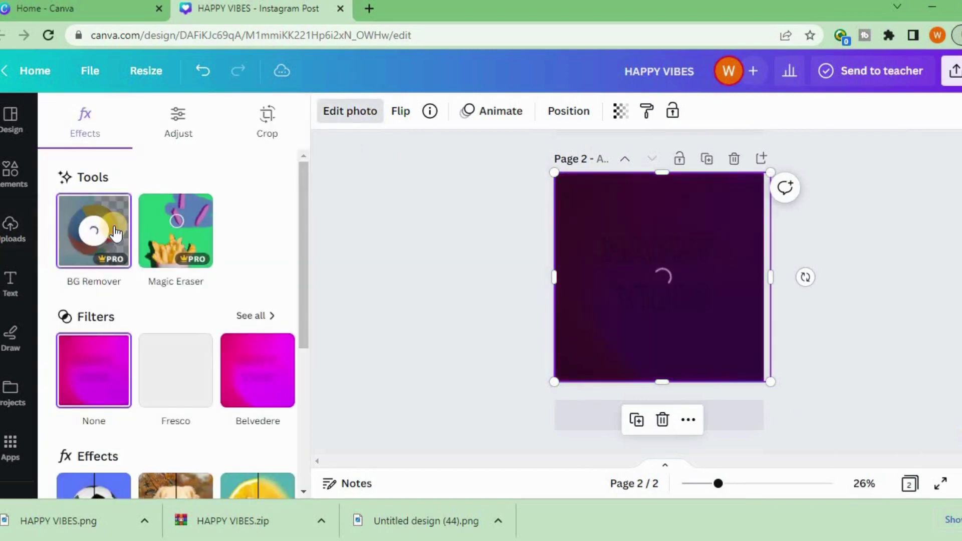